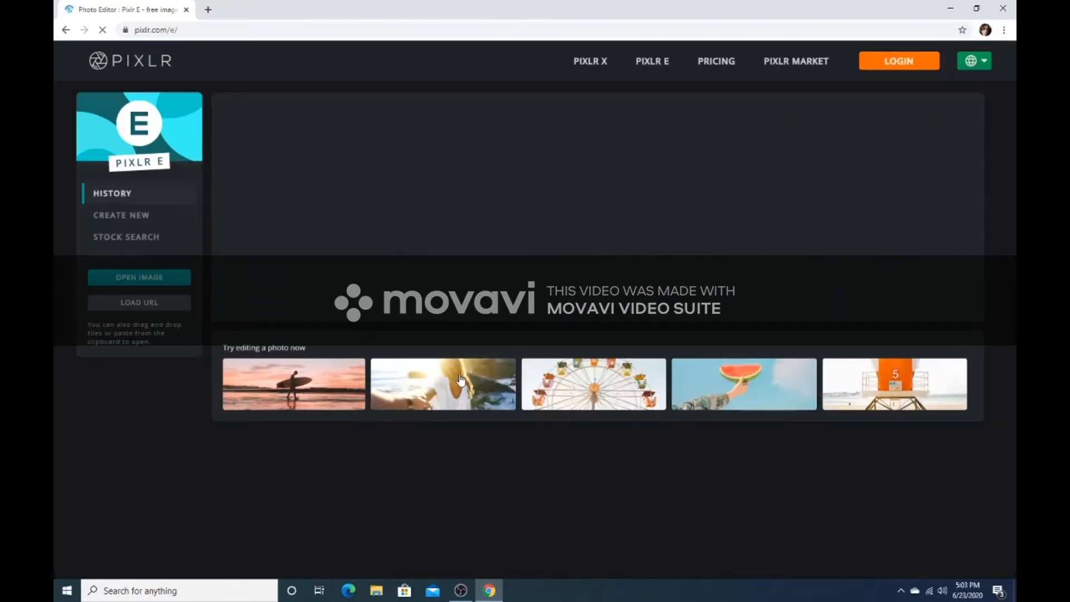
Step: Create a new blank image with a width of 1280 px and a height of 720 px
{"action": "left_click", "coordinate": [144, 223]}
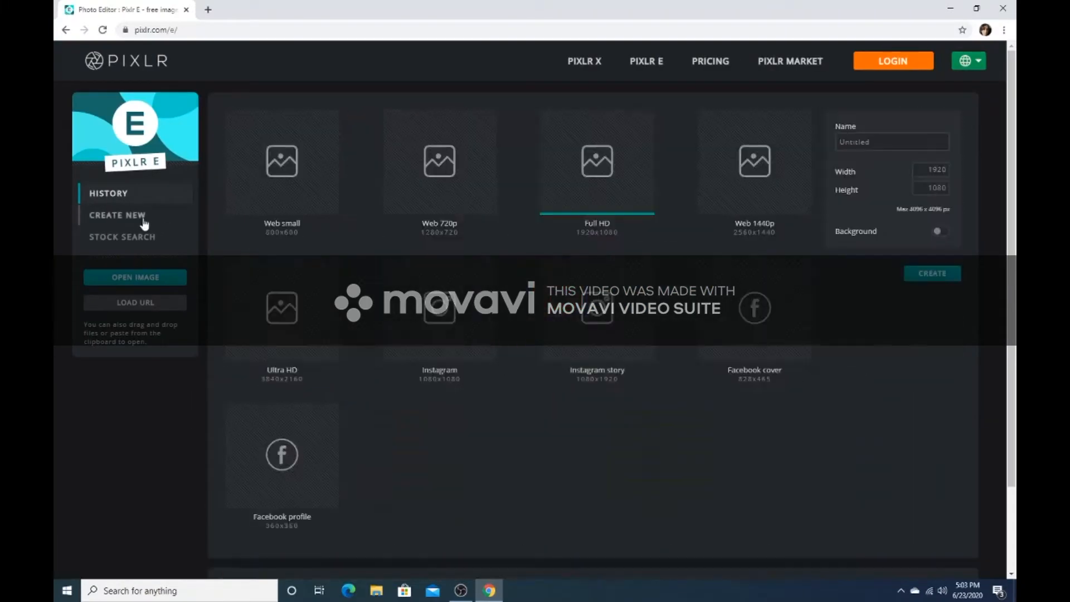
{"action": "left_click", "coordinate": [931, 169]}
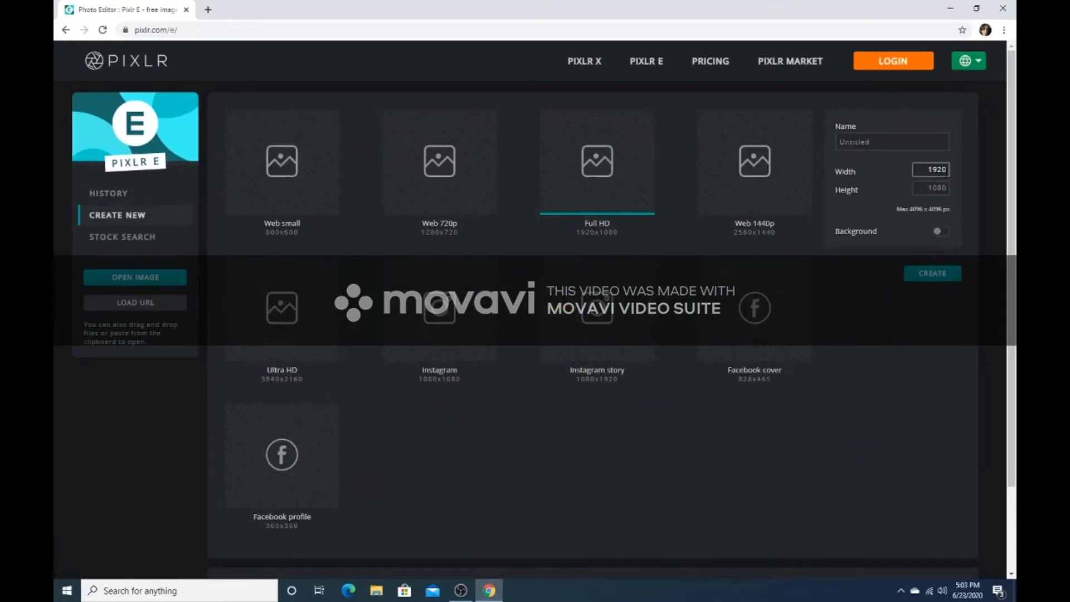
{"action": "key", "text": "BackSpace"}
{"action": "key", "text": "BackSpace"}
{"action": "key", "text": "BackSpace"}
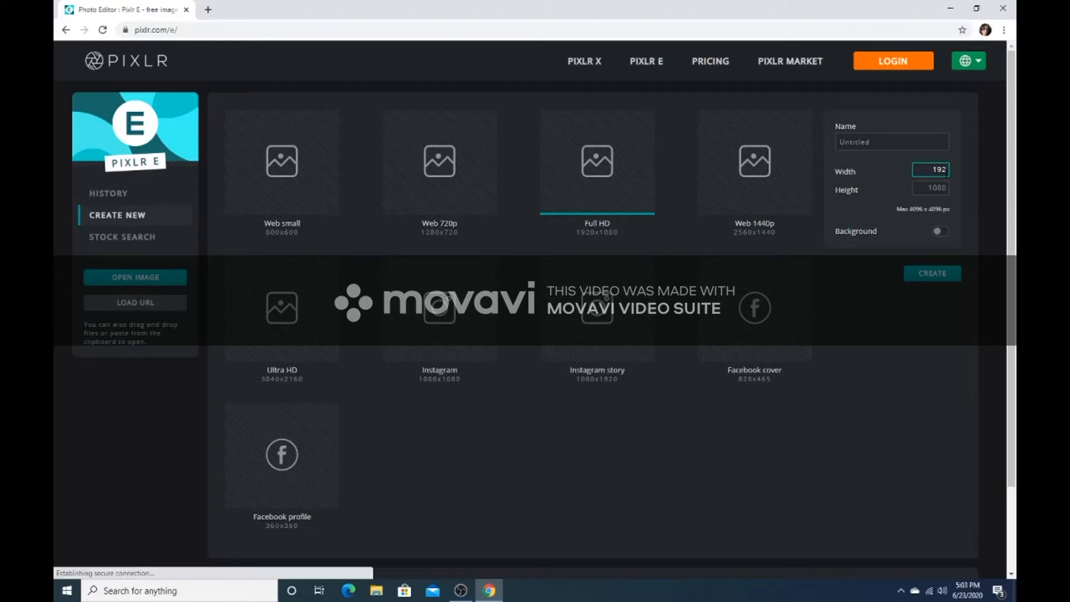
{"action": "type", "text": "2"}
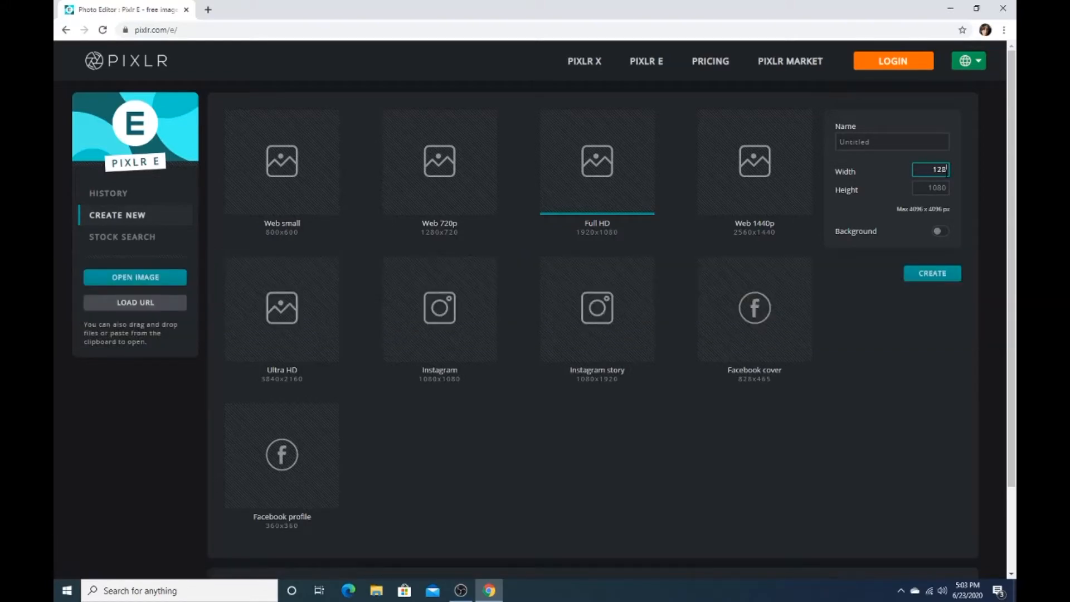
{"action": "left_click", "coordinate": [946, 189]}
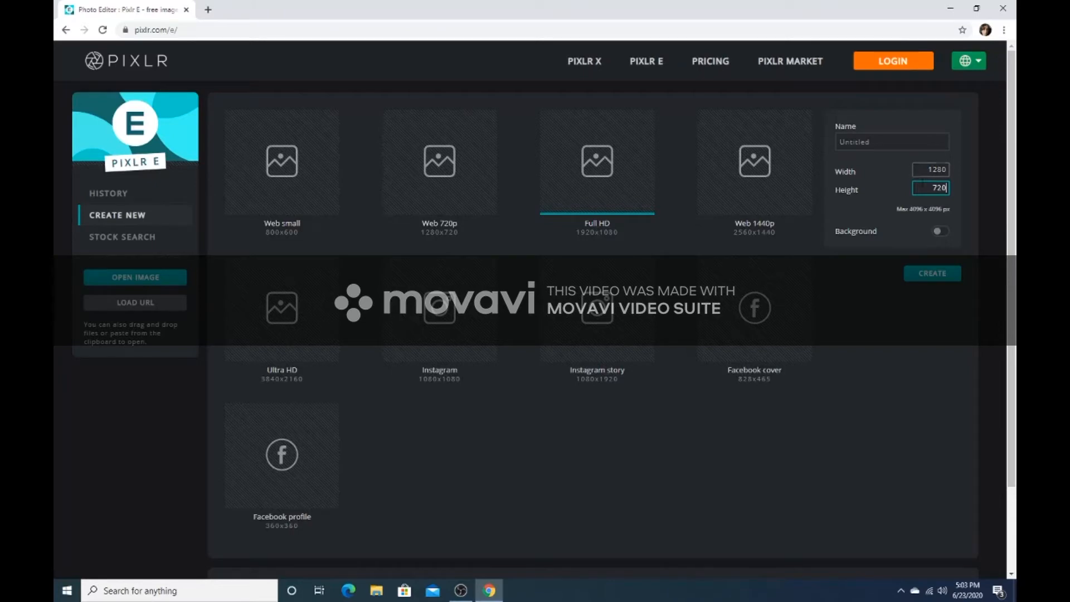
{"action": "left_click", "coordinate": [930, 284]}
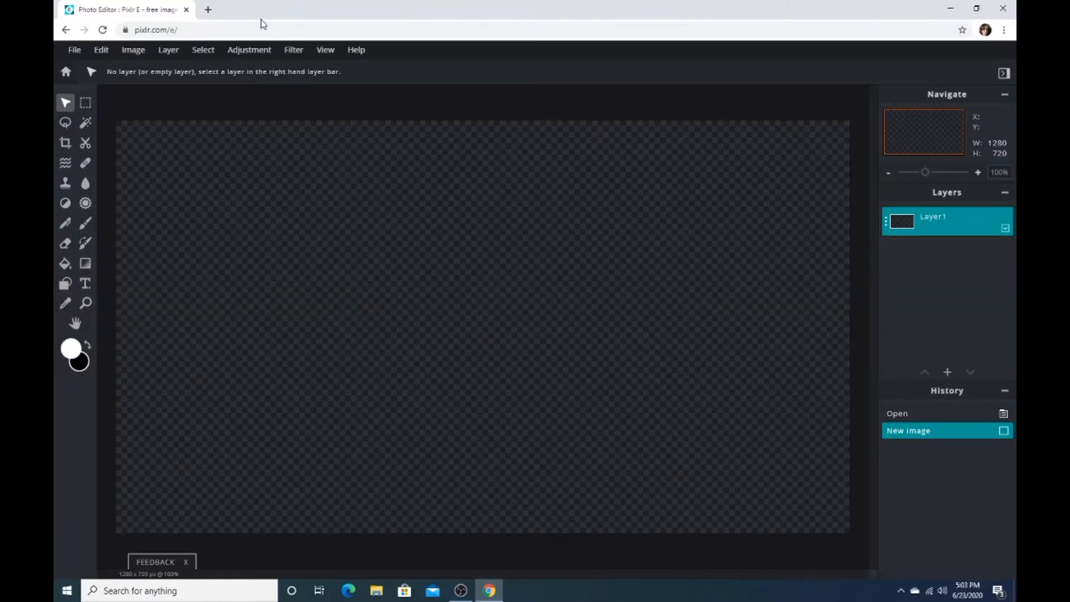
Step: Search Google Images for "black background" in a new browser tab
{"action": "left_click", "coordinate": [212, 14]}
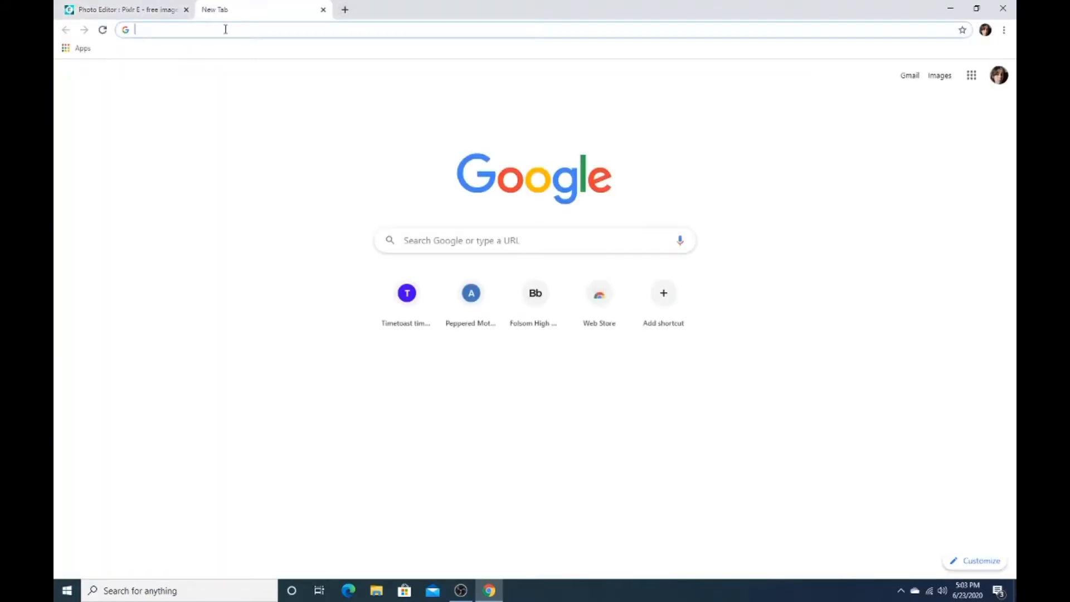
{"action": "left_click", "coordinate": [226, 29]}
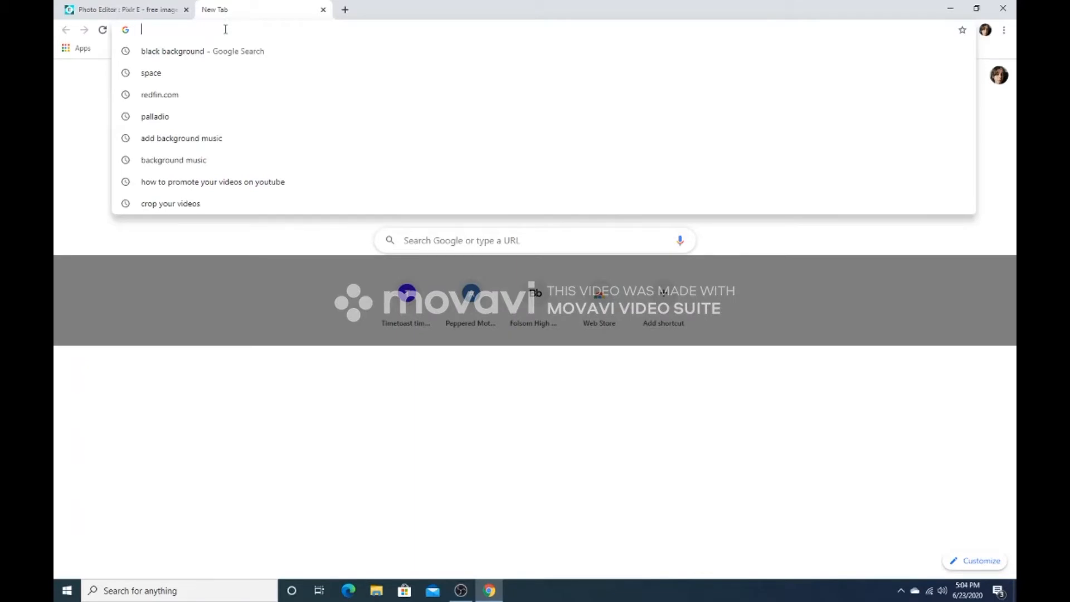
{"action": "type", "text": "black"}
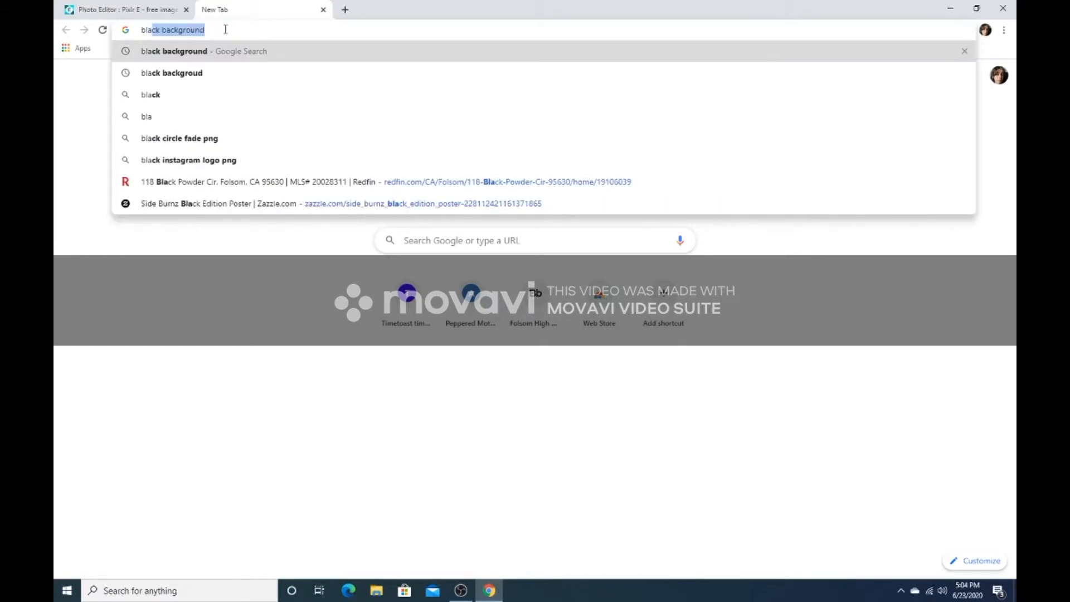
{"action": "type", "text": " back"}
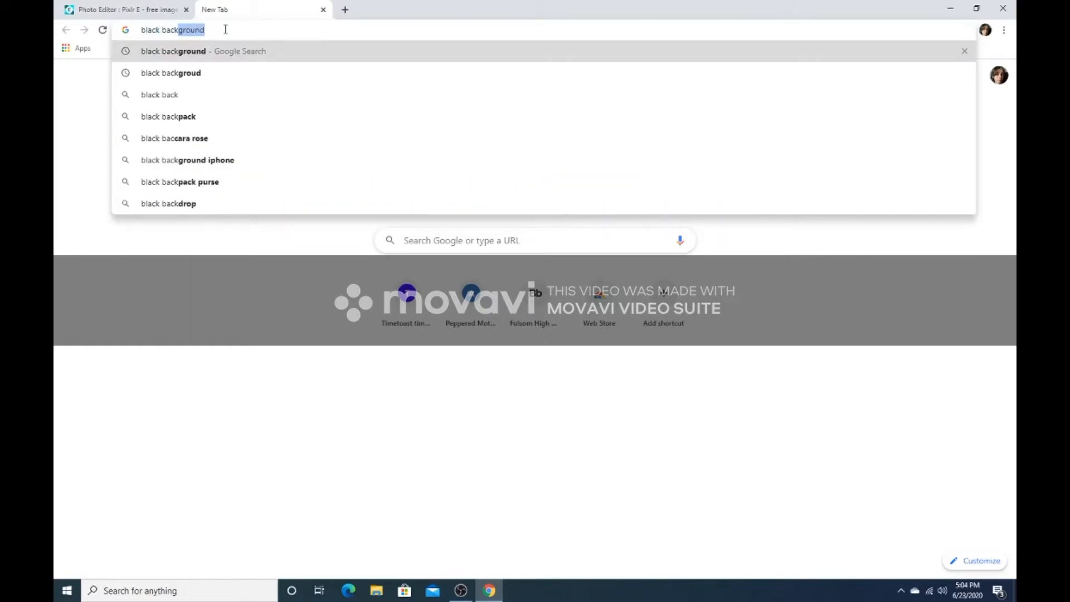
{"action": "type", "text": "ground"}
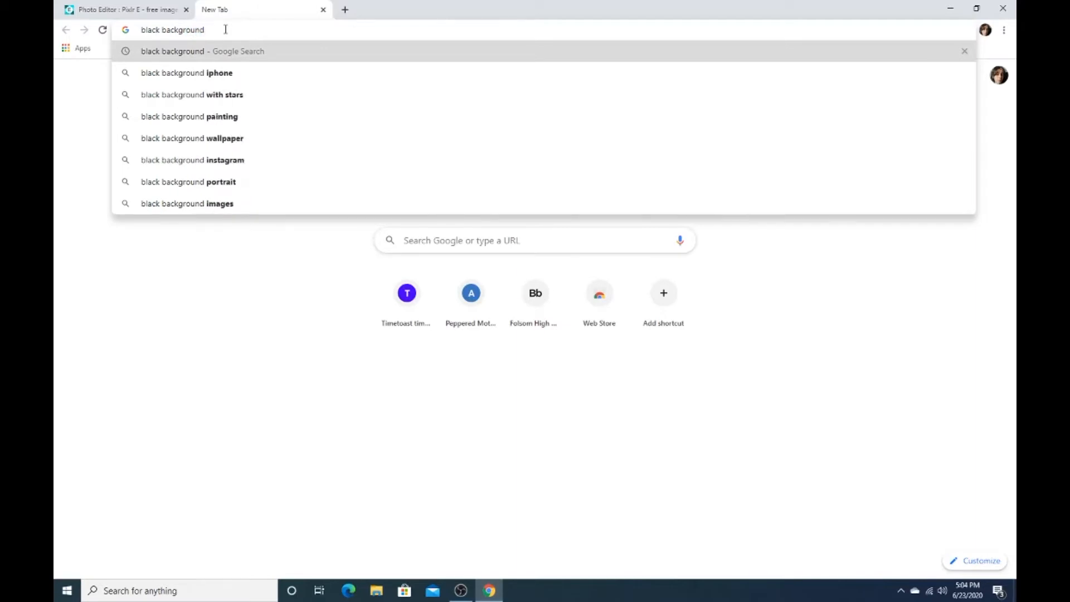
{"action": "key", "text": "Return"}
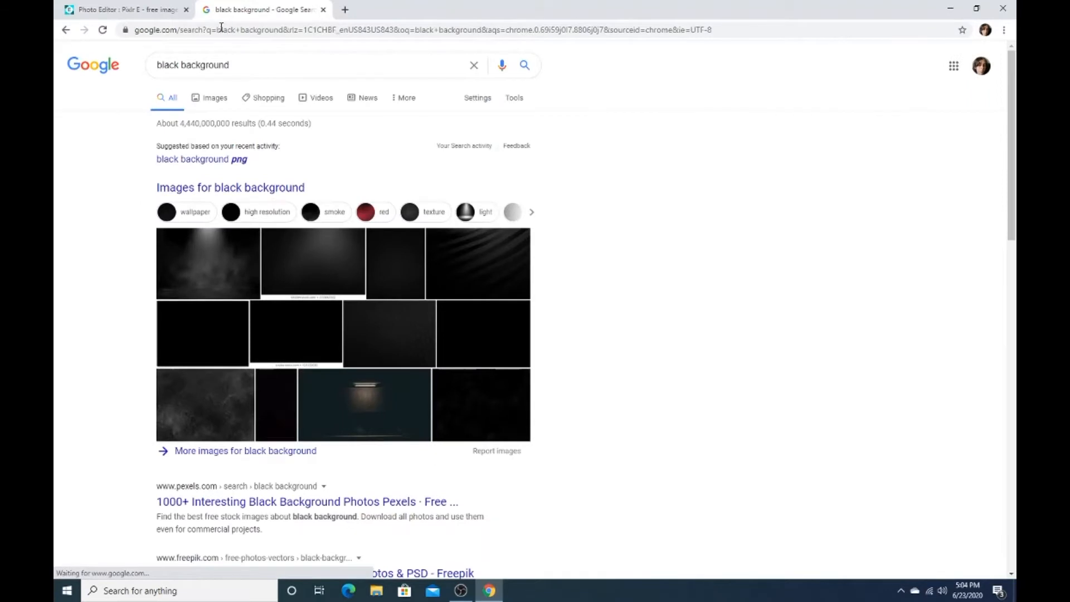
{"action": "left_click", "coordinate": [219, 100]}
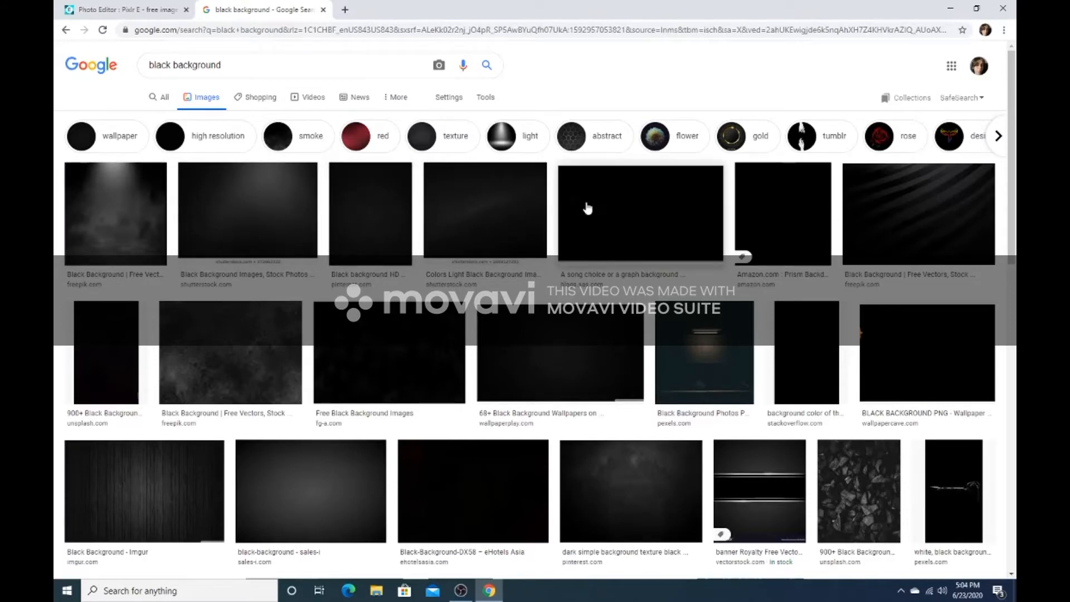
Step: Save the Shutterstock black background with the soft light glow to Downloads as "black background"
{"action": "left_click", "coordinate": [256, 219]}
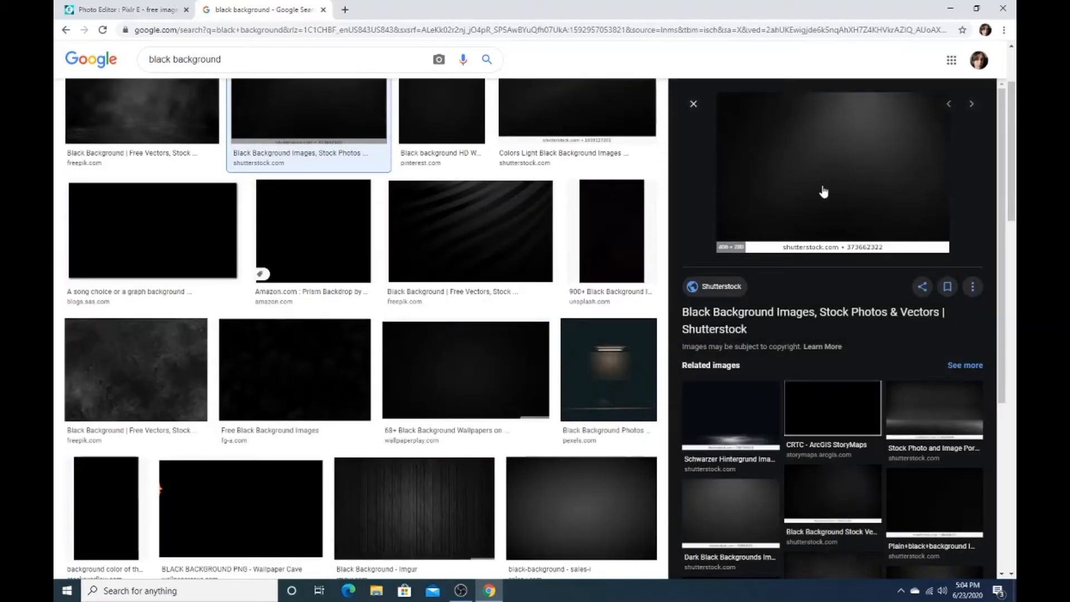
{"action": "right_click", "coordinate": [823, 188]}
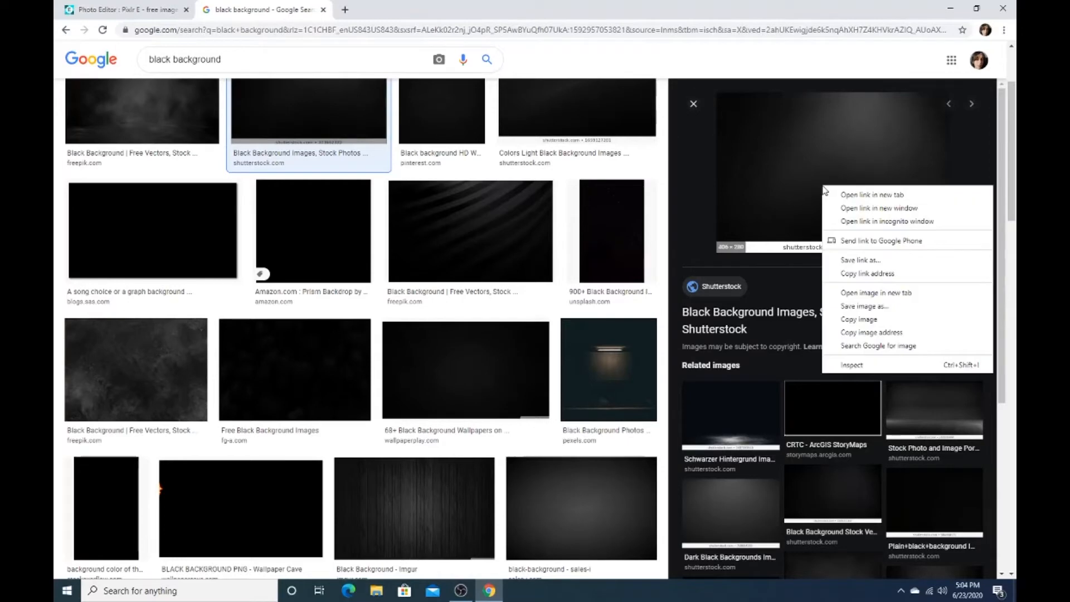
{"action": "left_click", "coordinate": [886, 310]}
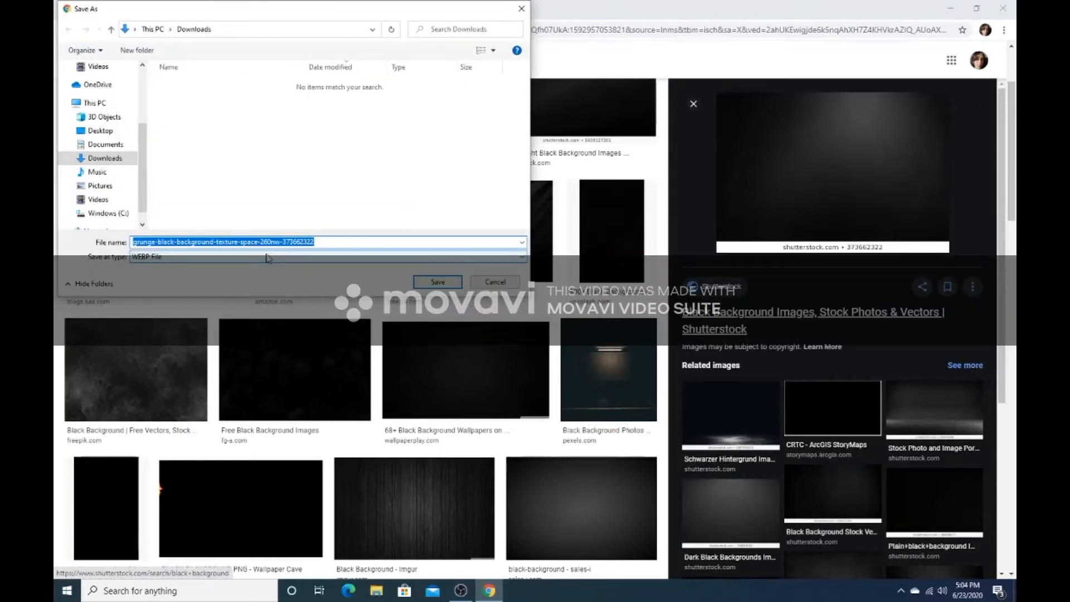
{"action": "key", "text": "BackSpace"}
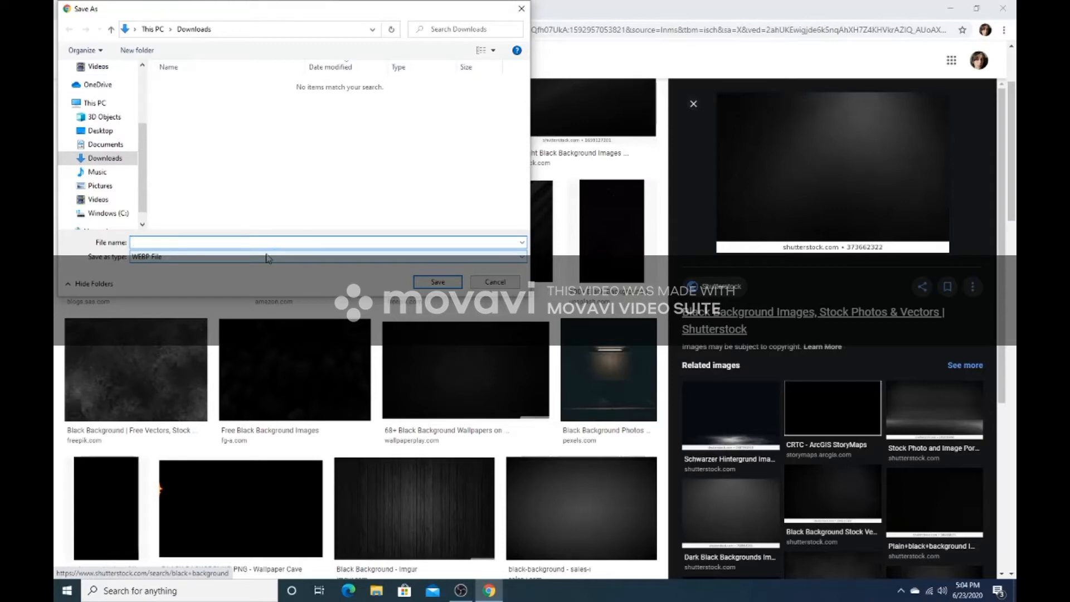
{"action": "type", "text": "black background"}
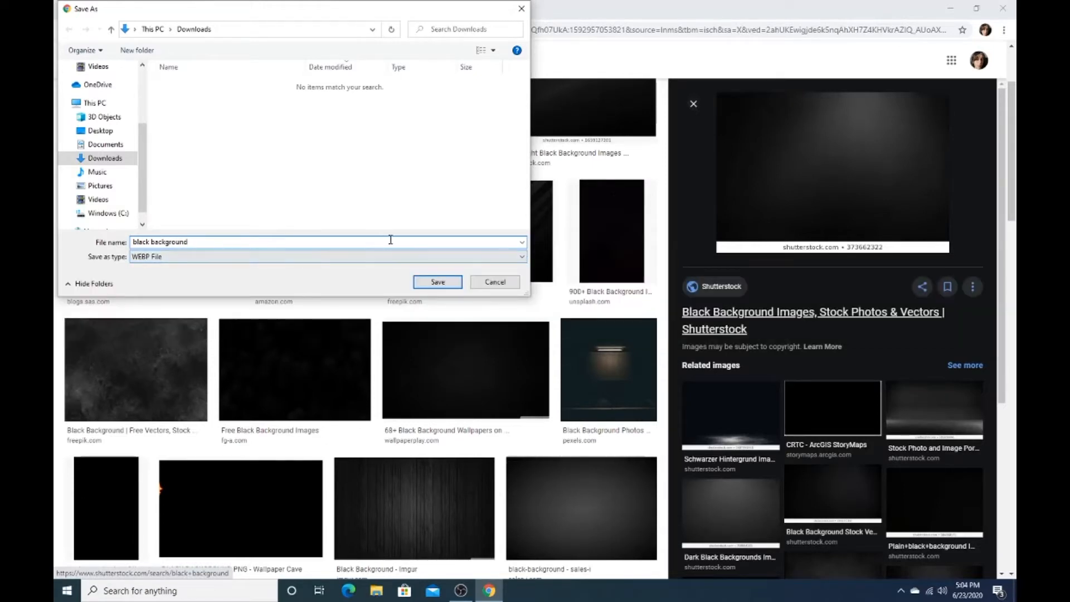
{"action": "left_click", "coordinate": [438, 282]}
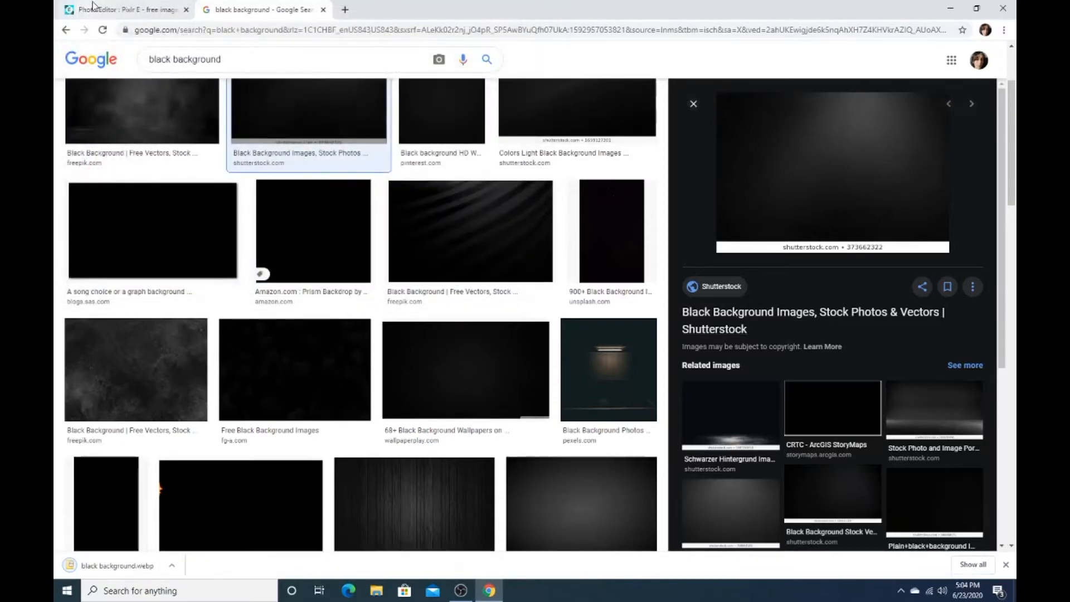
Step: Switch back to Pixlr E and open the downloaded black background.webp image
{"action": "left_click", "coordinate": [112, 5]}
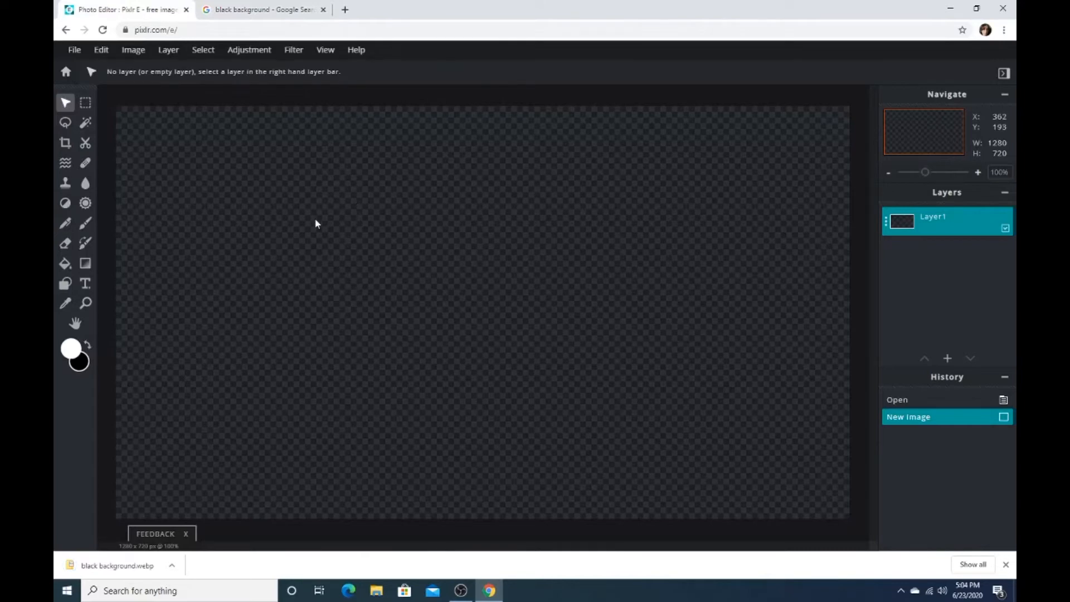
{"action": "left_click", "coordinate": [74, 49]}
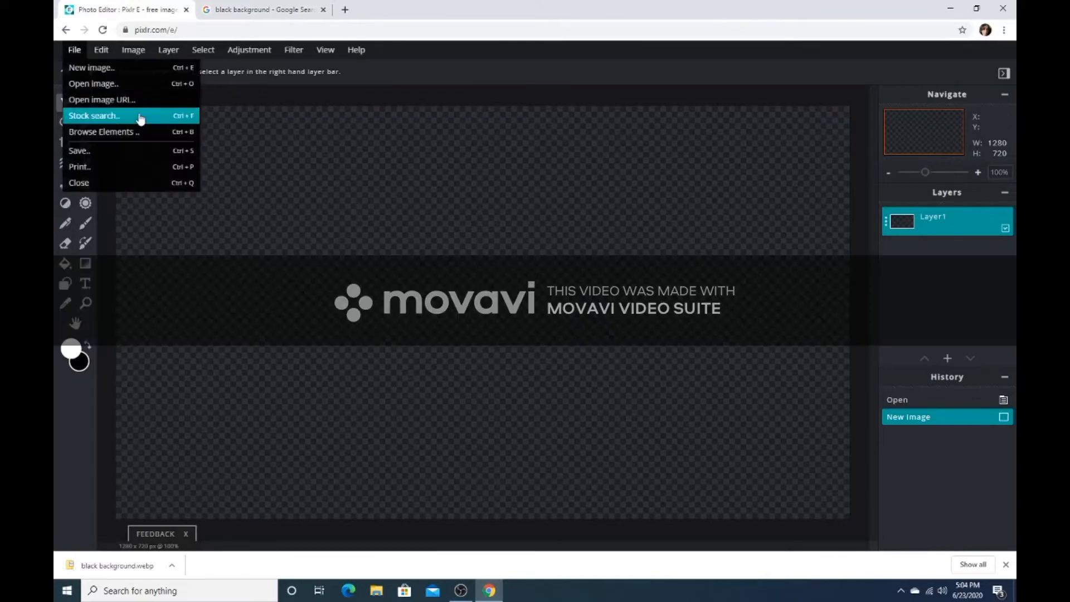
{"action": "left_click", "coordinate": [139, 84]}
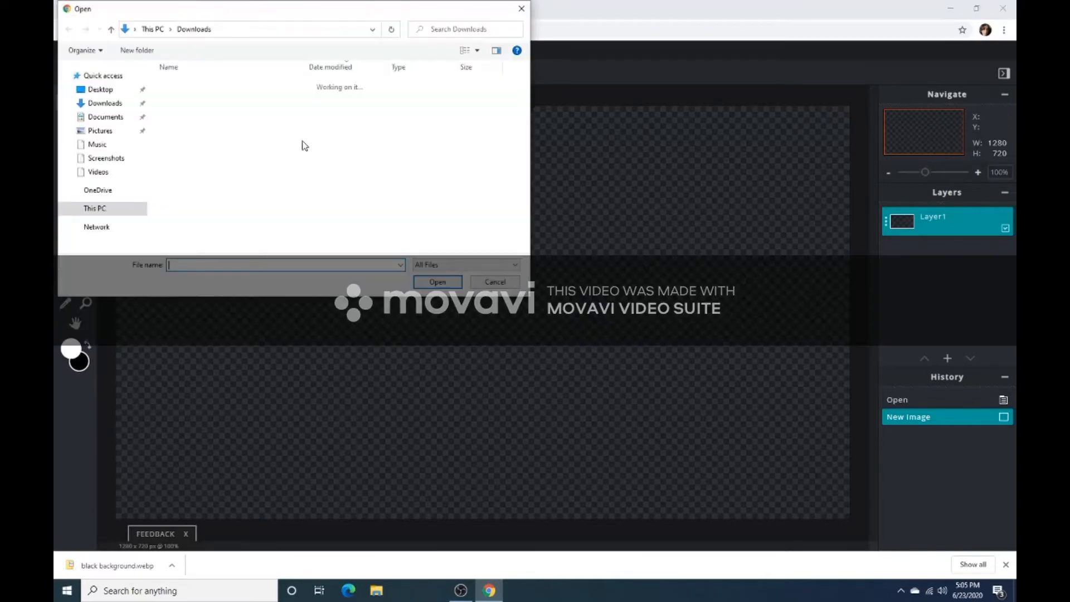
{"action": "left_click", "coordinate": [273, 99]}
{"action": "left_click", "coordinate": [419, 281]}
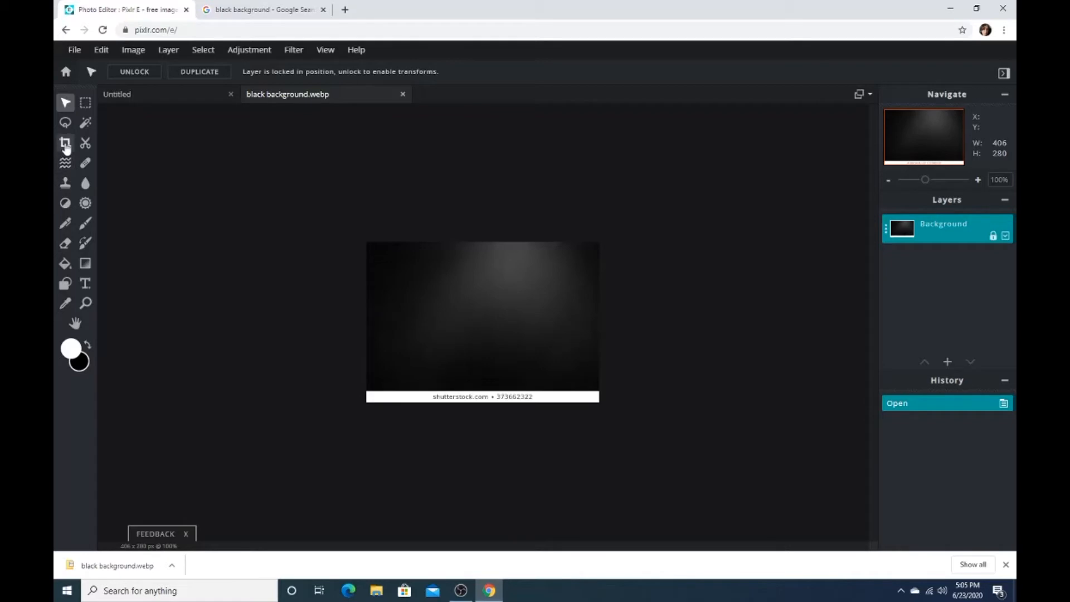
Step: Crop the white Shutterstock strip off the bottom of the background image, to about 406 × 257 px
{"action": "left_click", "coordinate": [65, 143]}
{"action": "left_click", "coordinate": [475, 408]}
{"action": "left_click_drag", "start_coordinate": [475, 407], "coordinate": [475, 394]}
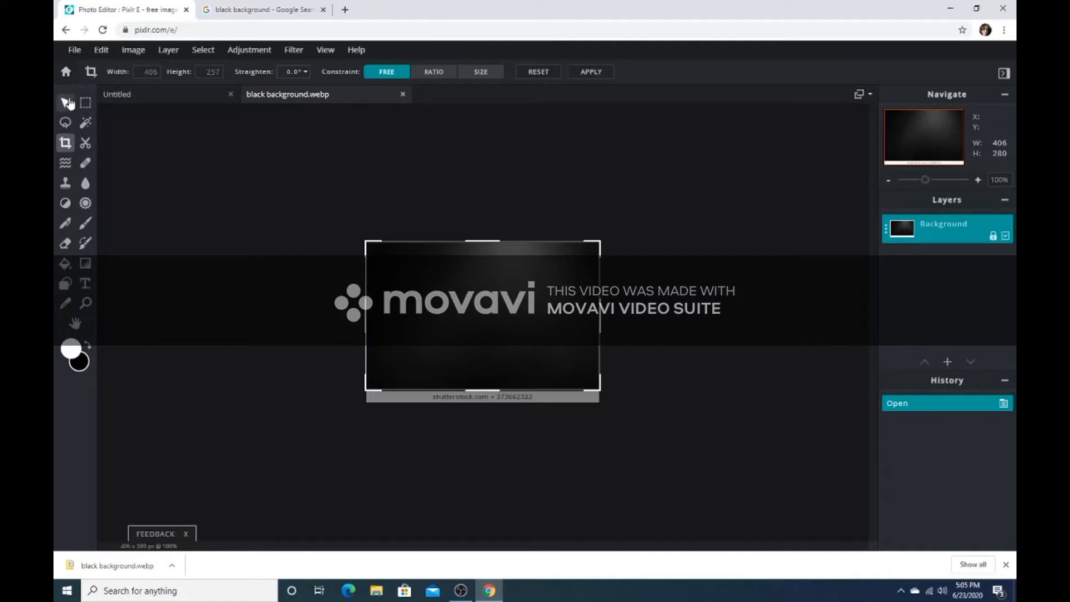
{"action": "left_click", "coordinate": [67, 103]}
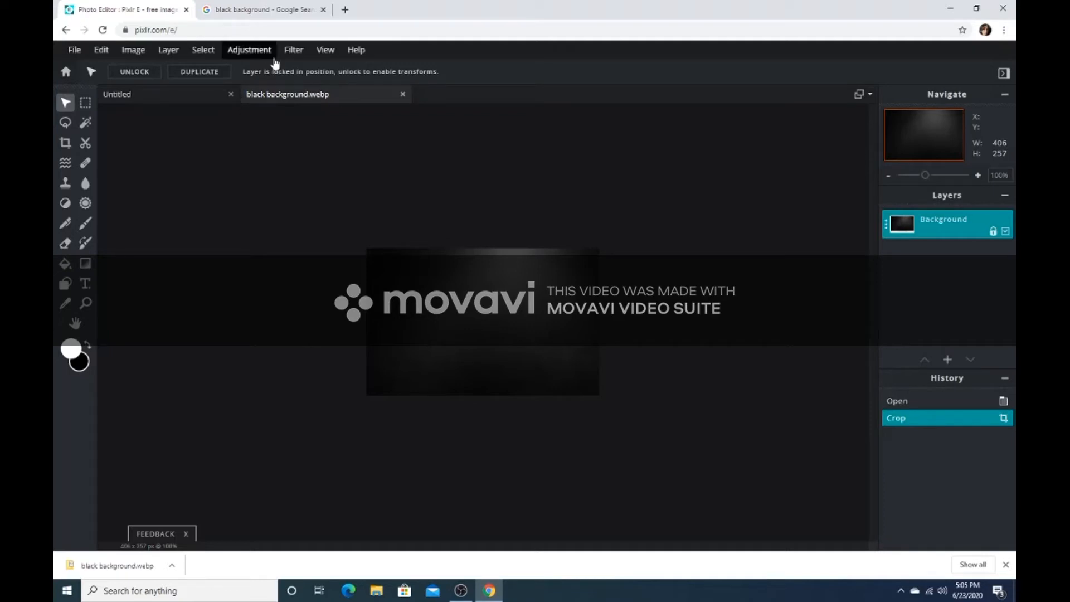
Step: Switch back to the Google Images results and search for "instagram logo png" instead
{"action": "left_click", "coordinate": [267, 9]}
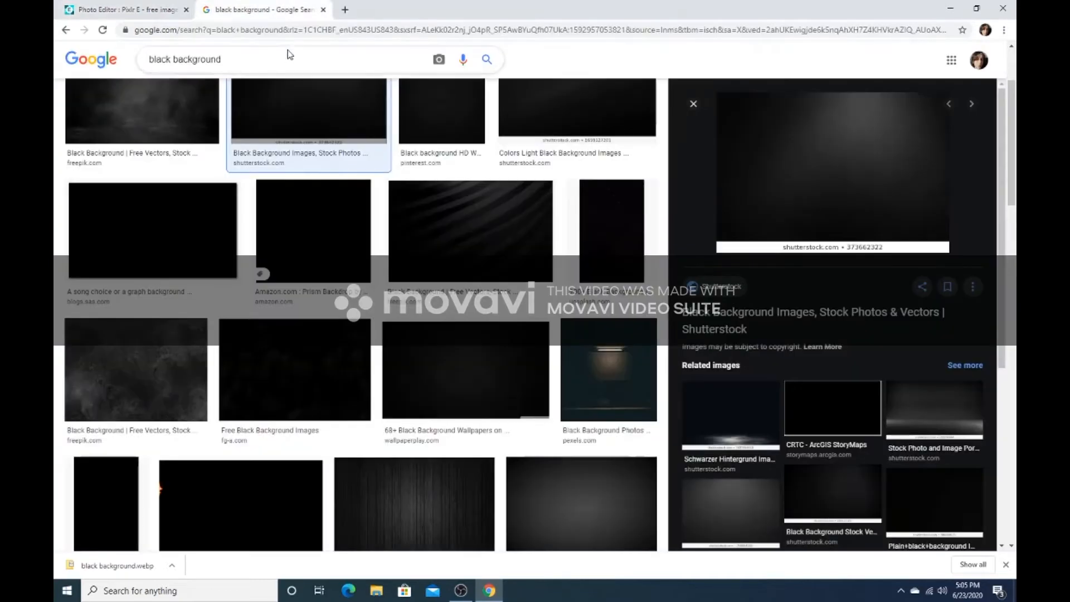
{"action": "left_click", "coordinate": [283, 58]}
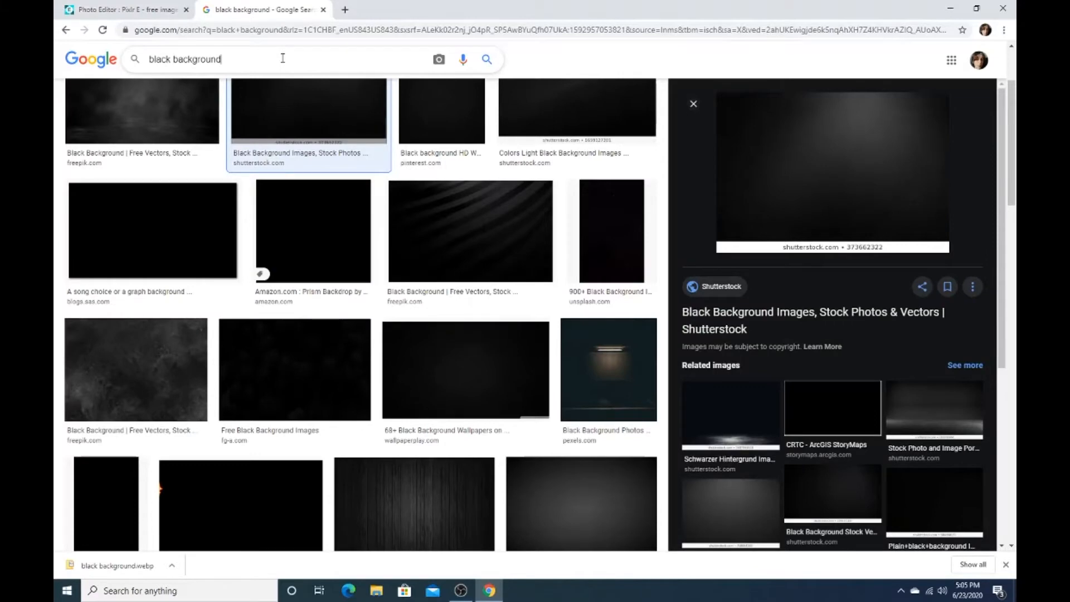
{"action": "key", "text": "BackSpace"}
{"action": "key", "text": "BackSpace"}
{"action": "key", "text": "BackSpace"}
{"action": "key", "text": "BackSpace"}
{"action": "key", "text": "BackSpace"}
{"action": "key", "text": "BackSpace"}
{"action": "key", "text": "BackSpace"}
{"action": "key", "text": "BackSpace"}
{"action": "key", "text": "BackSpace"}
{"action": "key", "text": "BackSpace"}
{"action": "key", "text": "BackSpace"}
{"action": "key", "text": "BackSpace"}
{"action": "key", "text": "BackSpace"}
{"action": "key", "text": "BackSpace"}
{"action": "key", "text": "BackSpace"}
{"action": "key", "text": "BackSpace"}
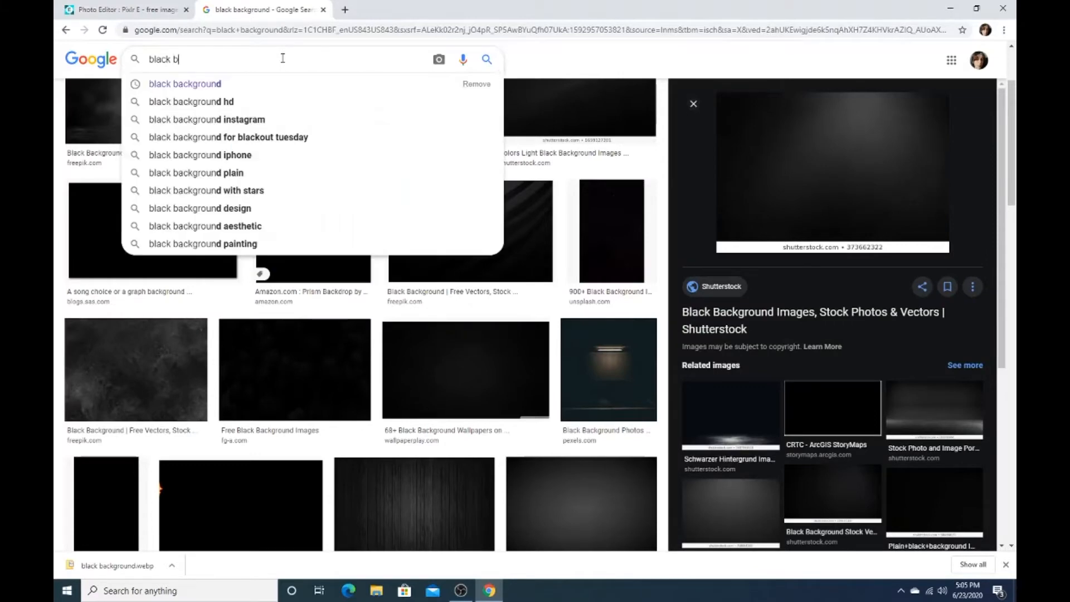
{"action": "type", "text": "in"}
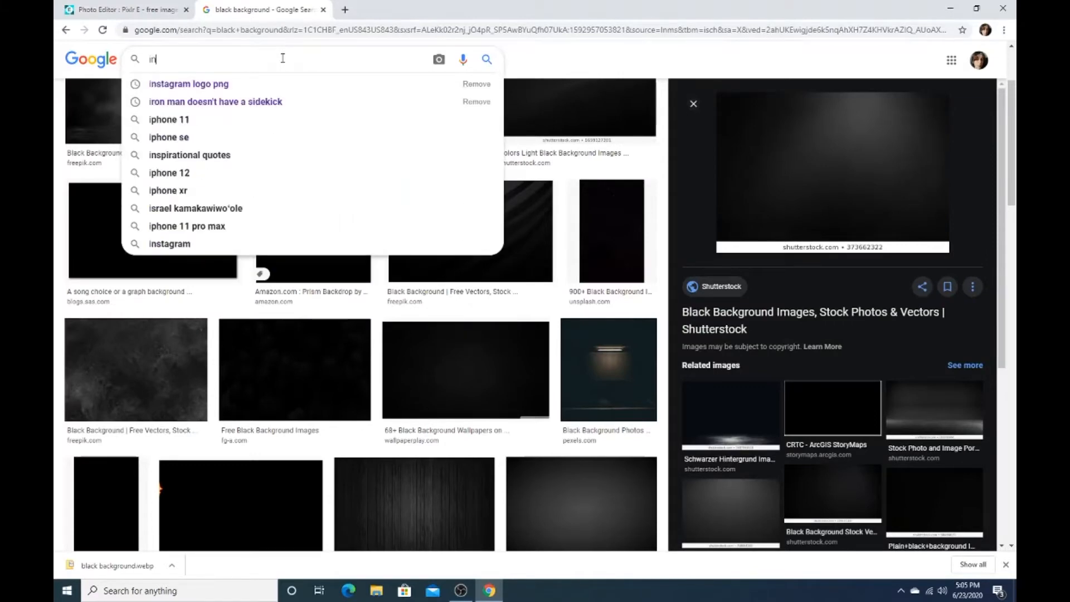
{"action": "type", "text": "stagr"}
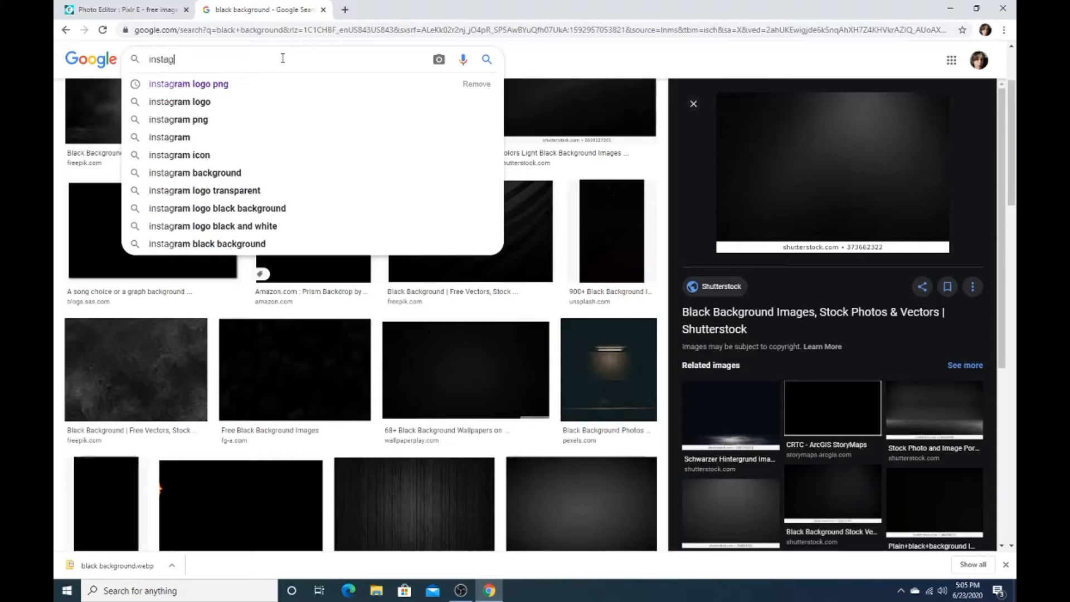
{"action": "left_click", "coordinate": [270, 85]}
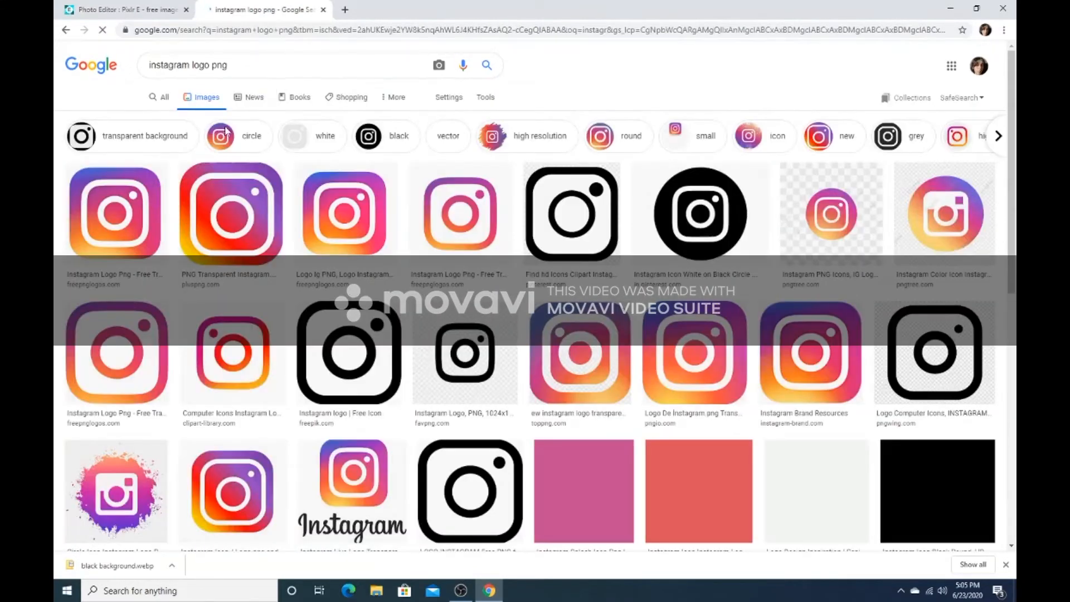
Step: Save the first gradient Instagram logo from the image results to Downloads as "Instagram logo png"
{"action": "left_click", "coordinate": [120, 209]}
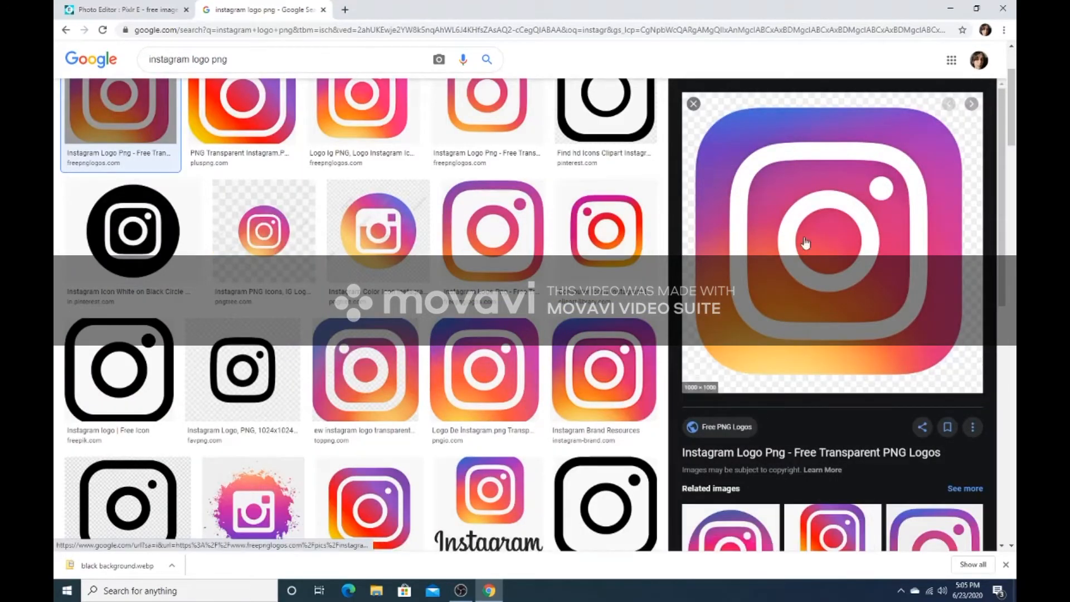
{"action": "right_click", "coordinate": [801, 289]}
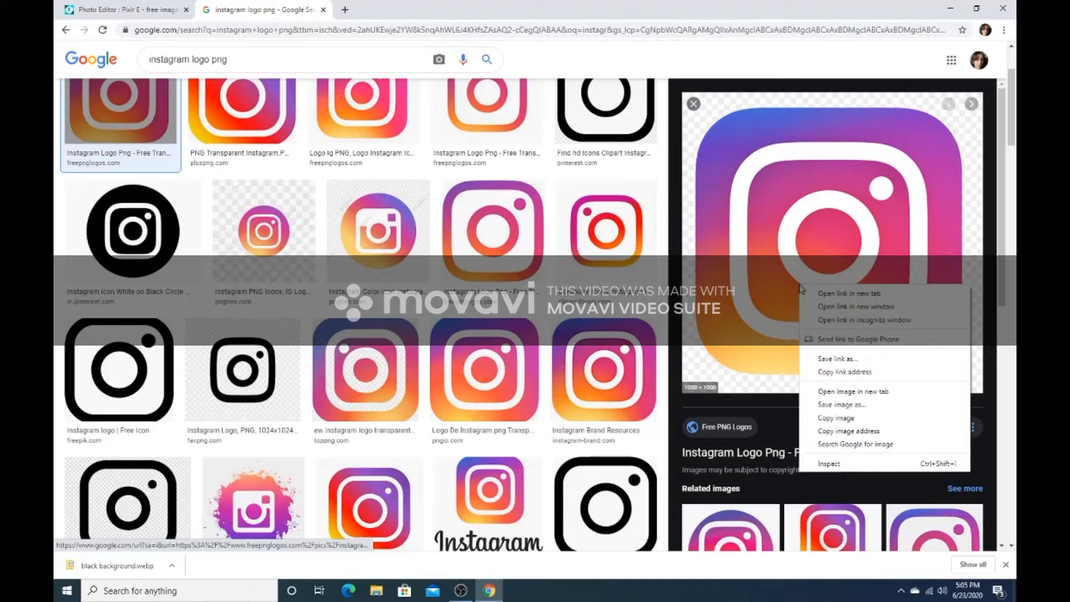
{"action": "left_click", "coordinate": [840, 405]}
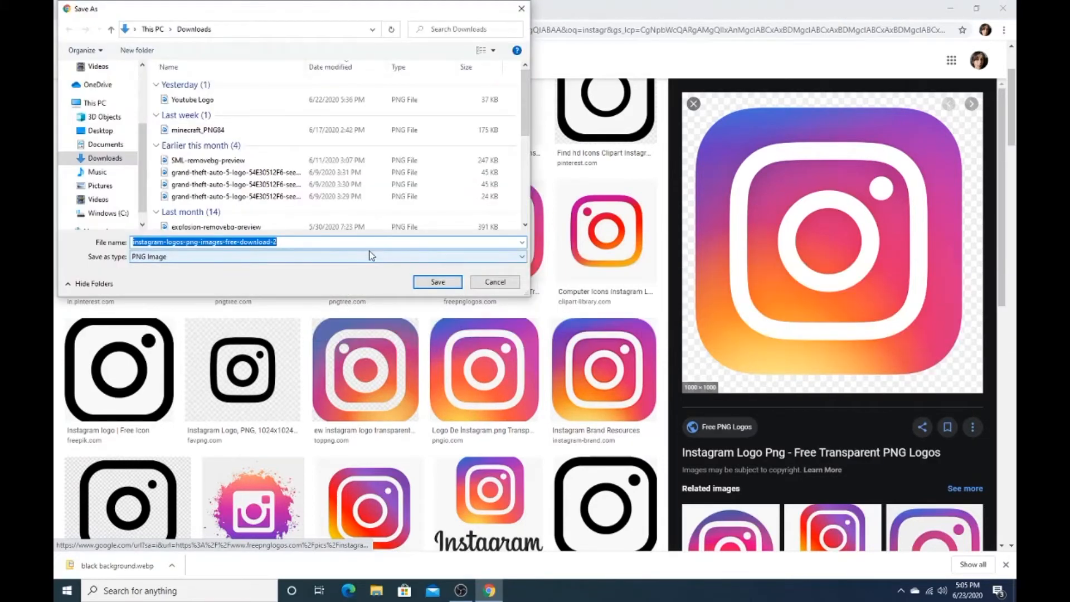
{"action": "key", "text": "BackSpace"}
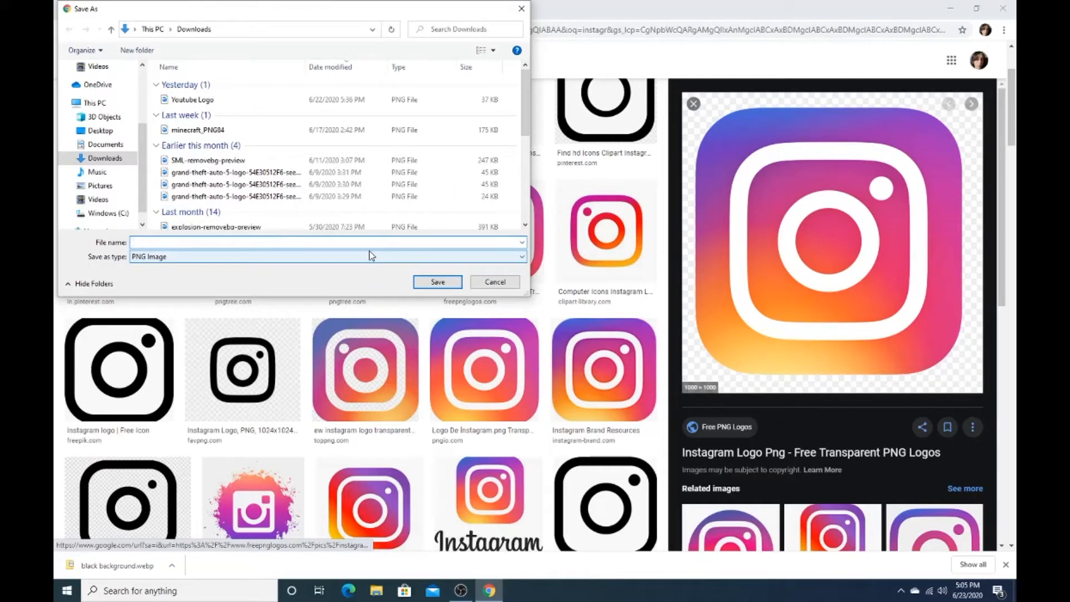
{"action": "type", "text": "Inst"}
{"action": "type", "text": "agram logo png"}
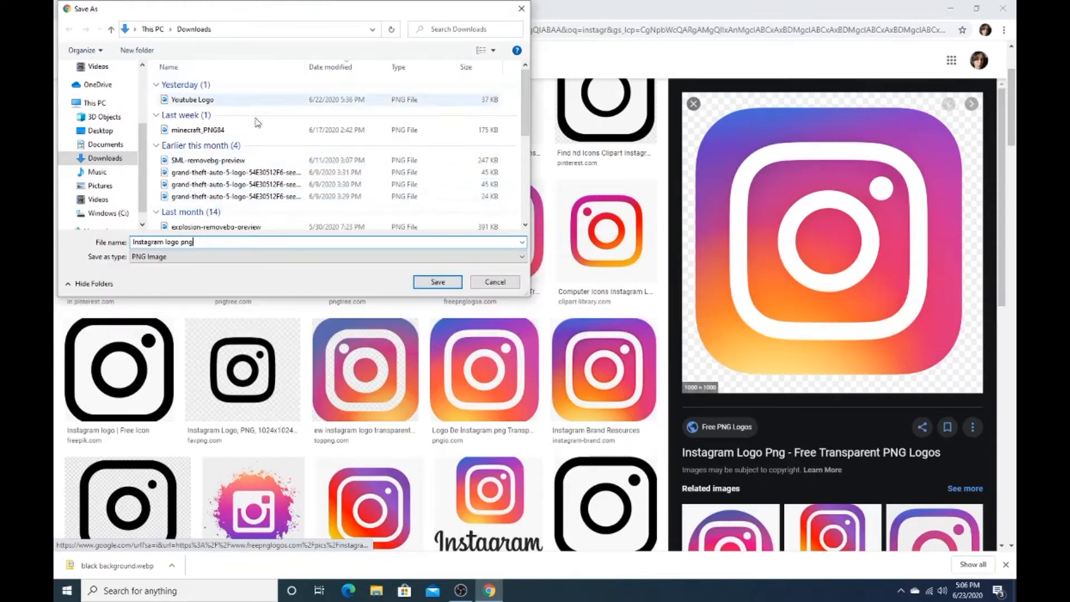
{"action": "left_click", "coordinate": [446, 285]}
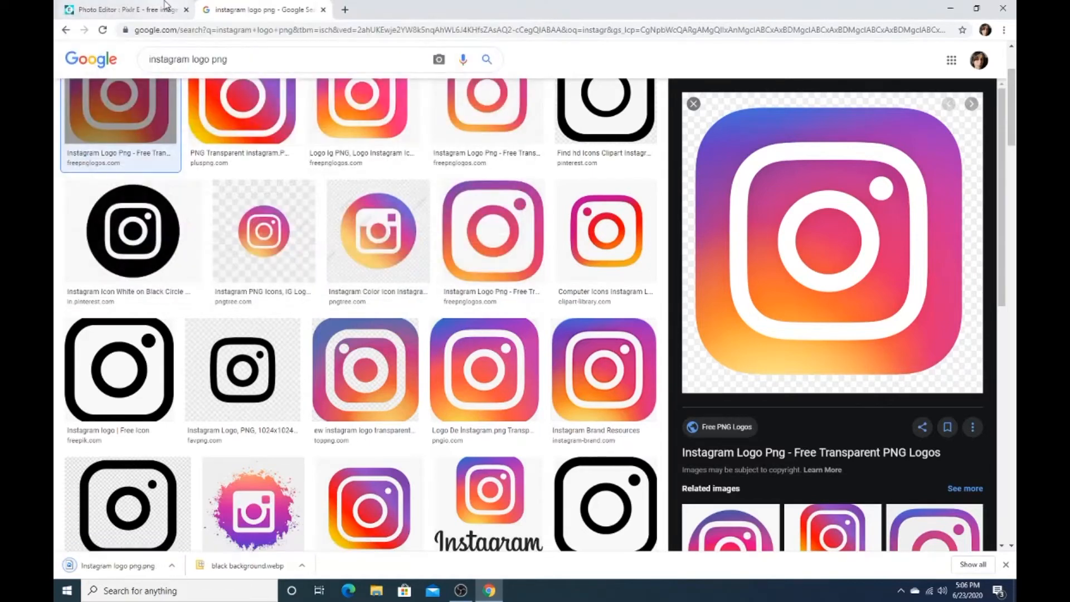
Step: Switch back to Pixlr E and add the downloaded Instagram logo png as an image layer over the black background
{"action": "left_click", "coordinate": [165, 5]}
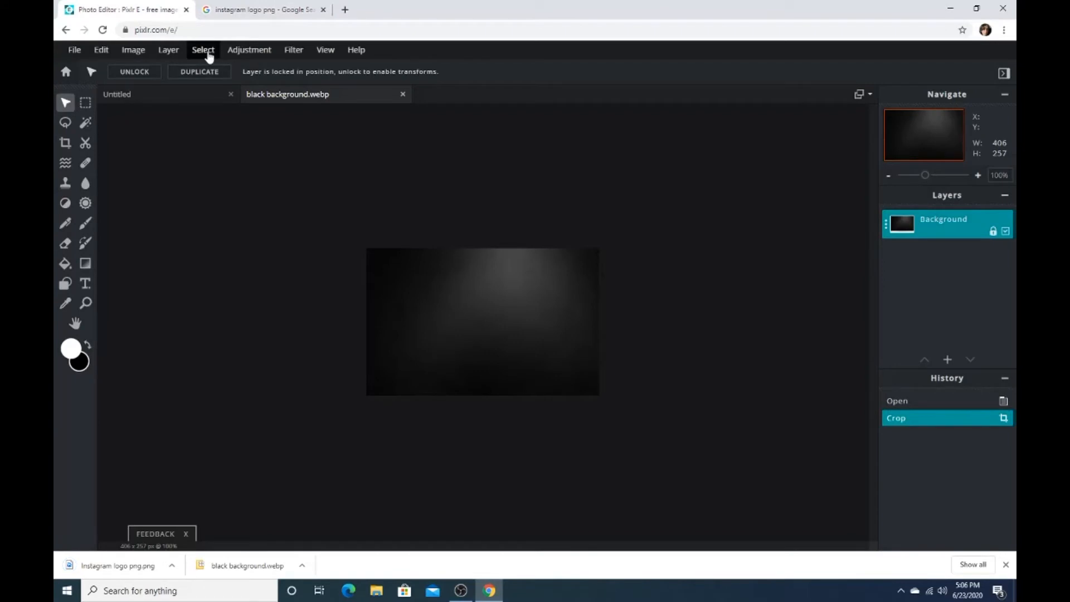
{"action": "left_click", "coordinate": [161, 55]}
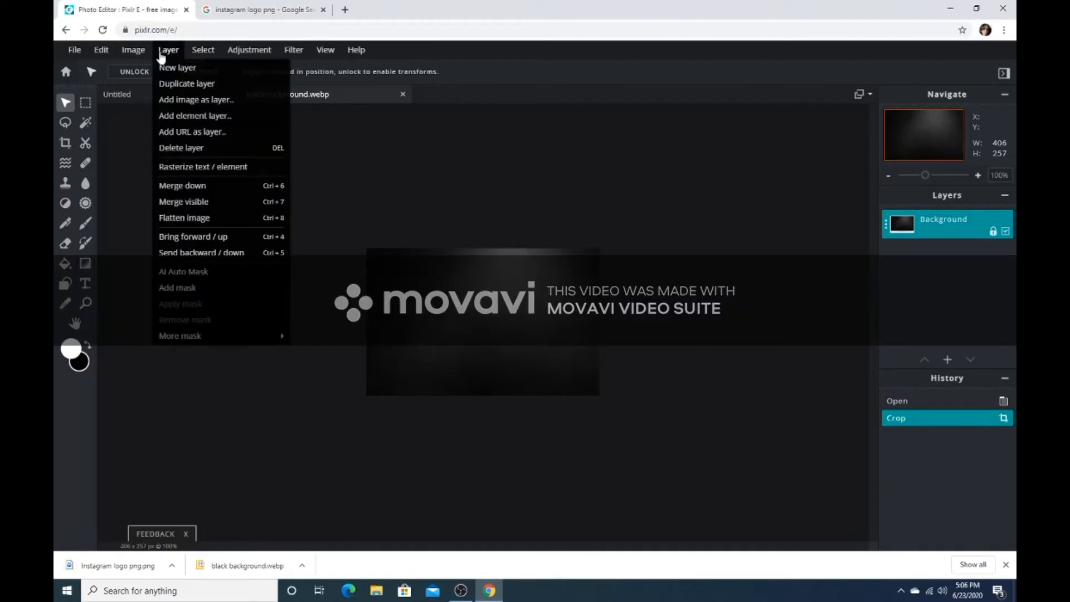
{"action": "left_click", "coordinate": [169, 49]}
{"action": "left_click", "coordinate": [233, 108]}
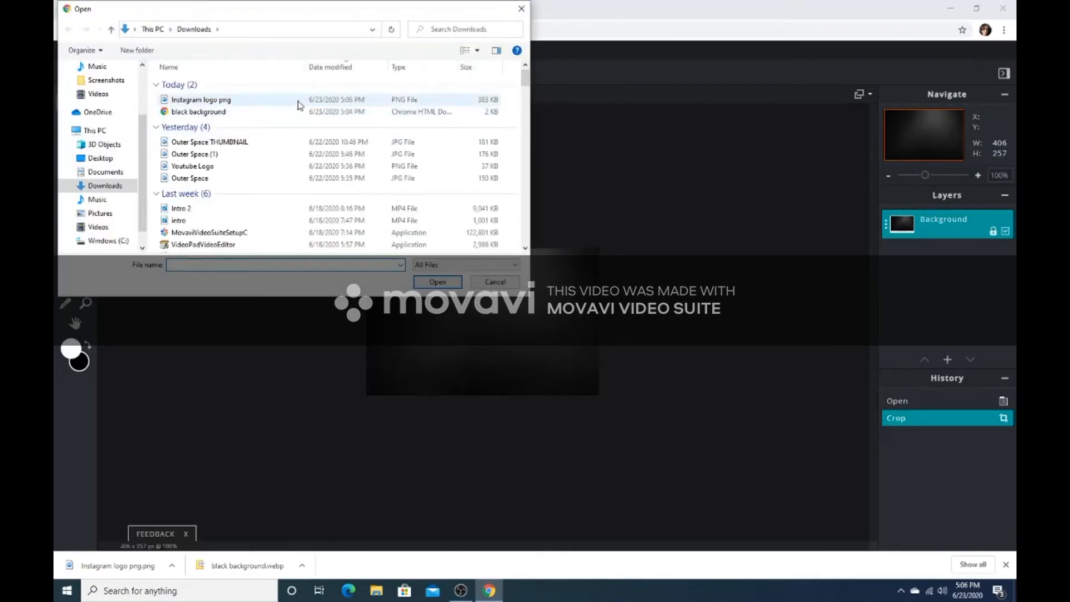
{"action": "left_click", "coordinate": [299, 105]}
{"action": "left_click", "coordinate": [438, 282]}
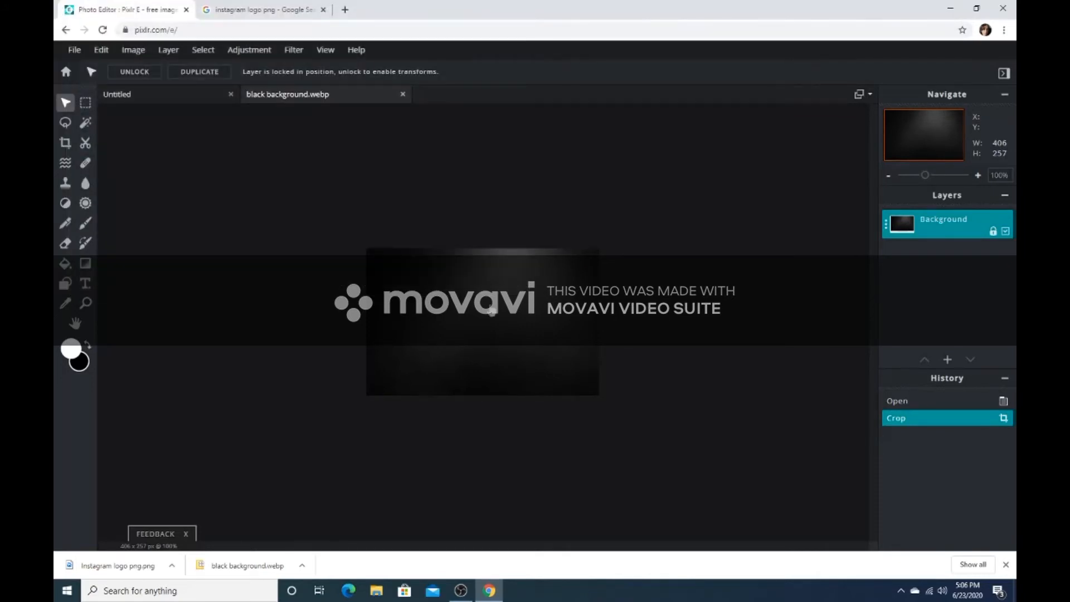
Step: Scale the Instagram logo down to about 144 × 144 px and move it into the background's upper-left corner
{"action": "left_click_drag", "start_coordinate": [662, 451], "coordinate": [591, 352]}
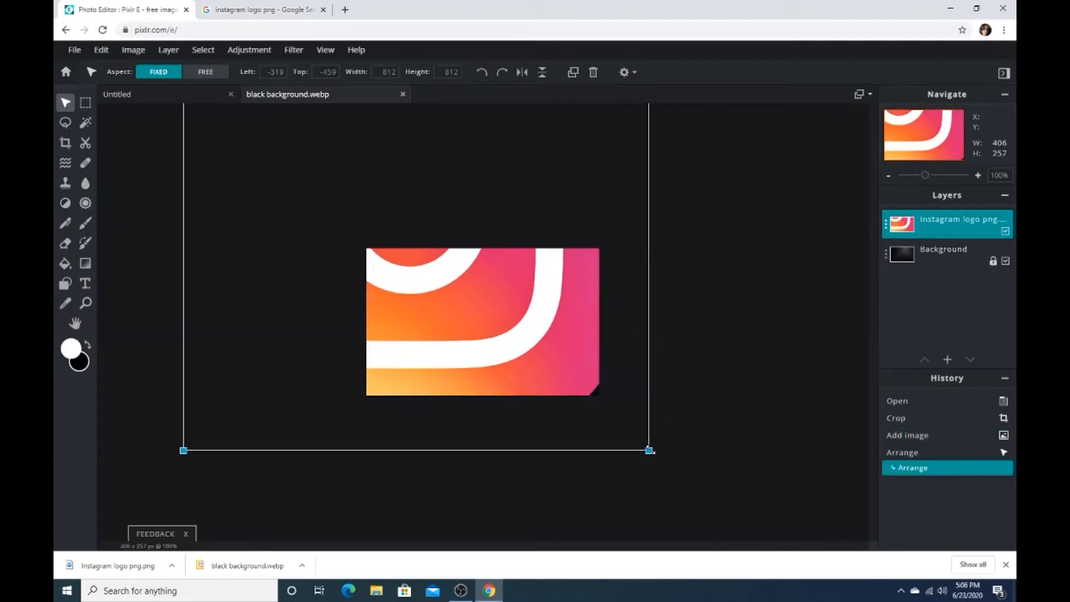
{"action": "left_click_drag", "start_coordinate": [647, 449], "coordinate": [382, 184]}
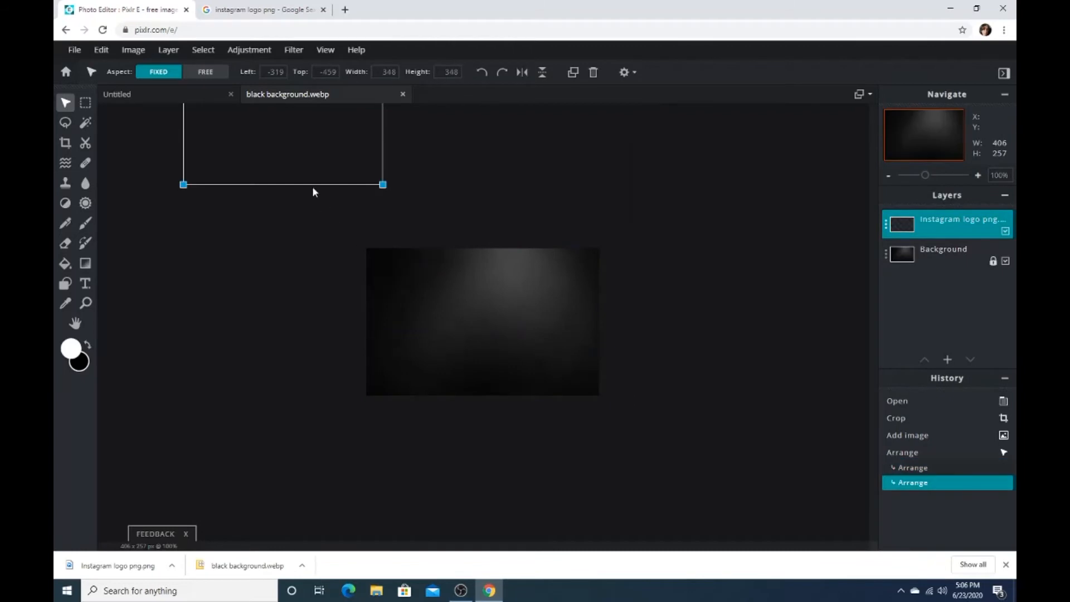
{"action": "left_click_drag", "start_coordinate": [291, 149], "coordinate": [451, 356]}
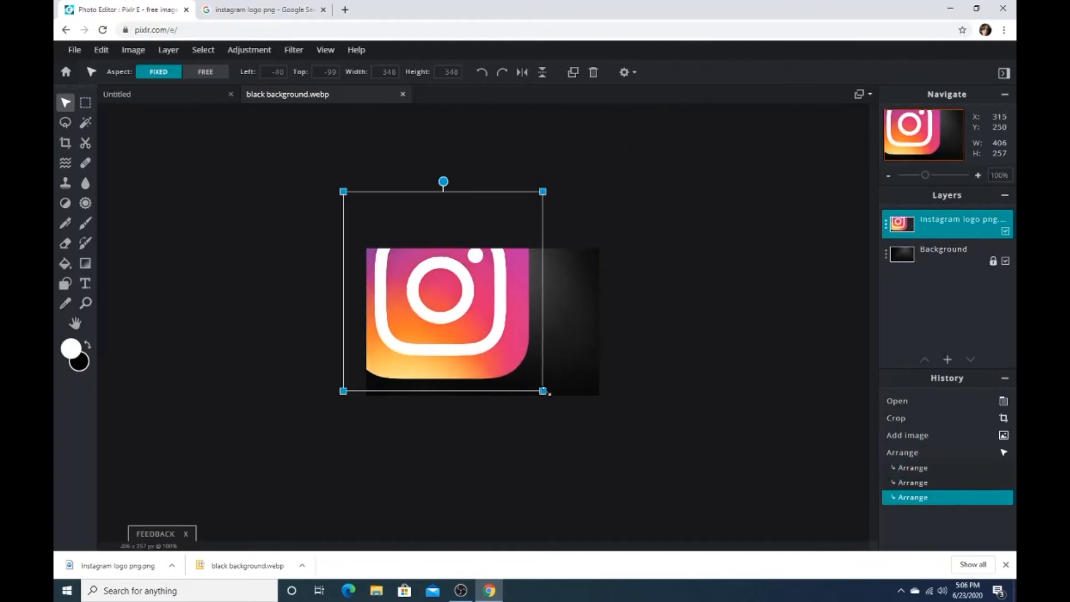
{"action": "left_click_drag", "start_coordinate": [543, 391], "coordinate": [425, 274]}
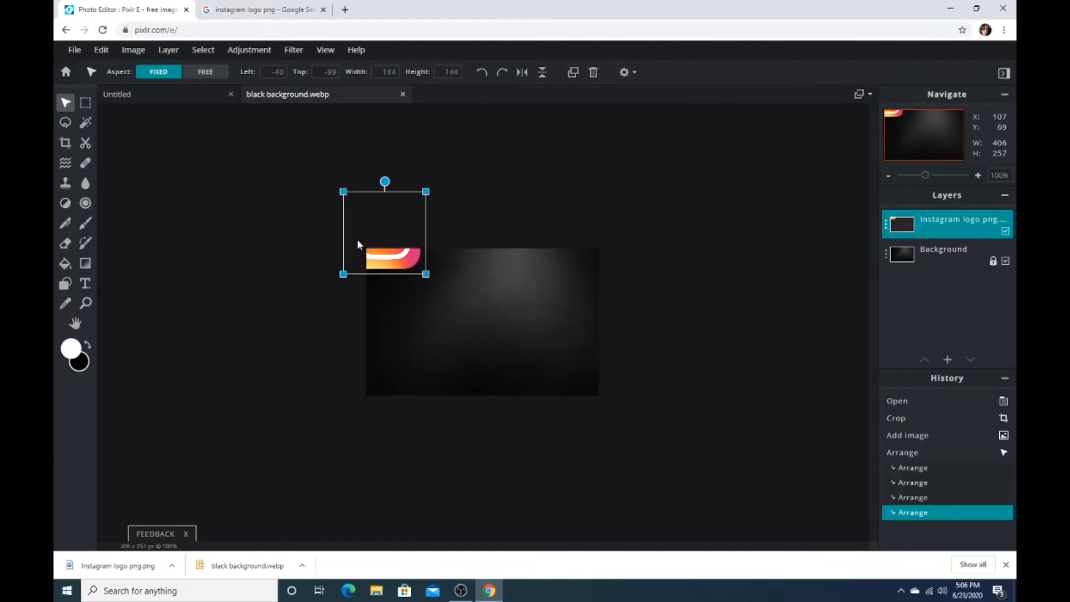
{"action": "left_click_drag", "start_coordinate": [391, 224], "coordinate": [413, 275]}
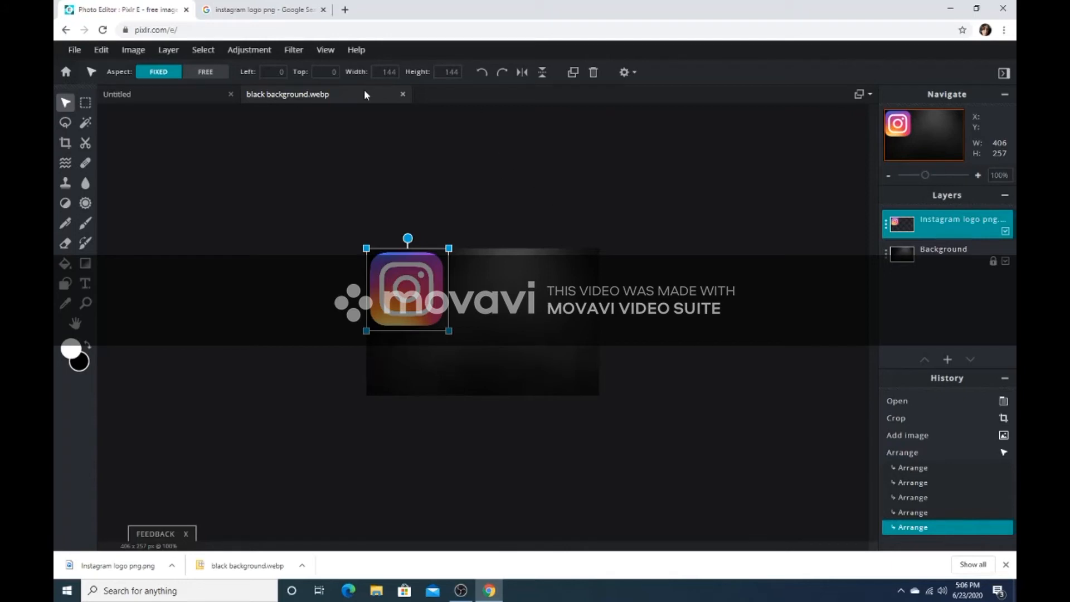
Step: Add a new text layer and replace its placeholder with "FOLLOW ME ON INSTAGRAM"
{"action": "left_click", "coordinate": [85, 283]}
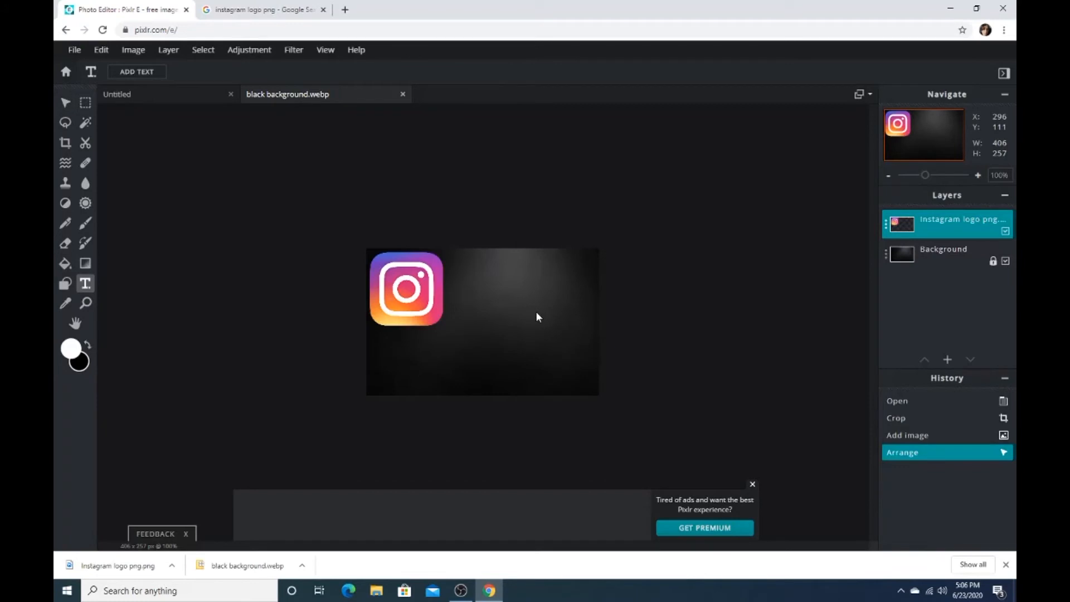
{"action": "left_click", "coordinate": [537, 313]}
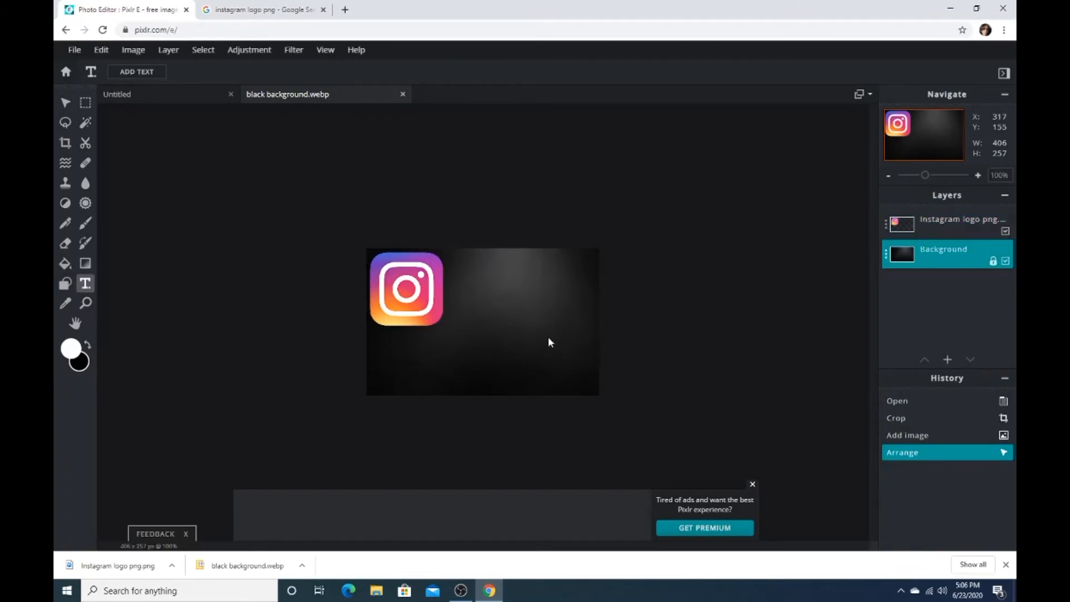
{"action": "right_click", "coordinate": [509, 306]}
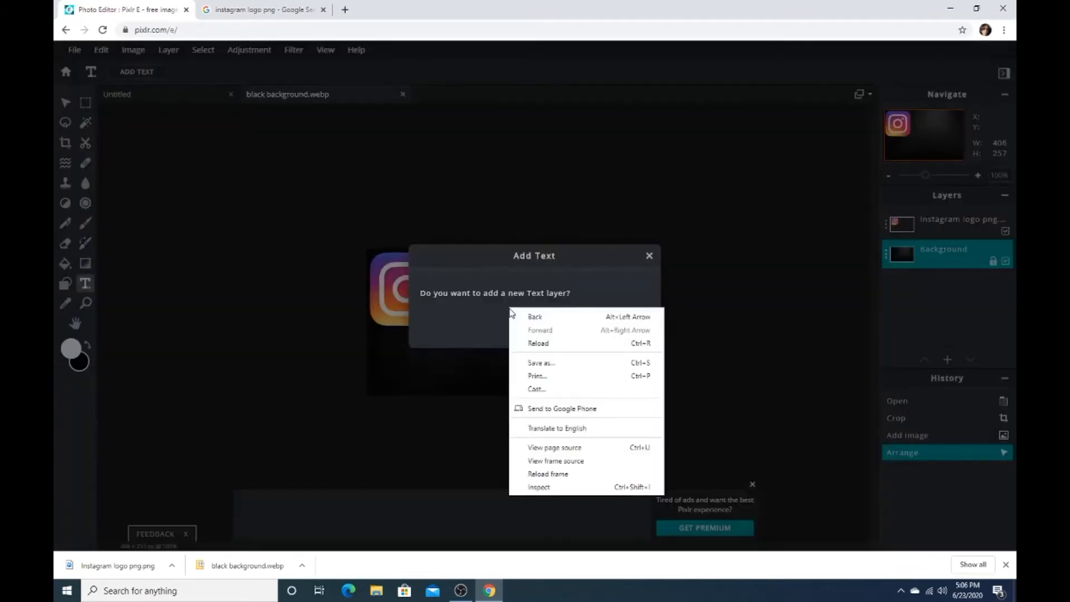
{"action": "left_click", "coordinate": [573, 287]}
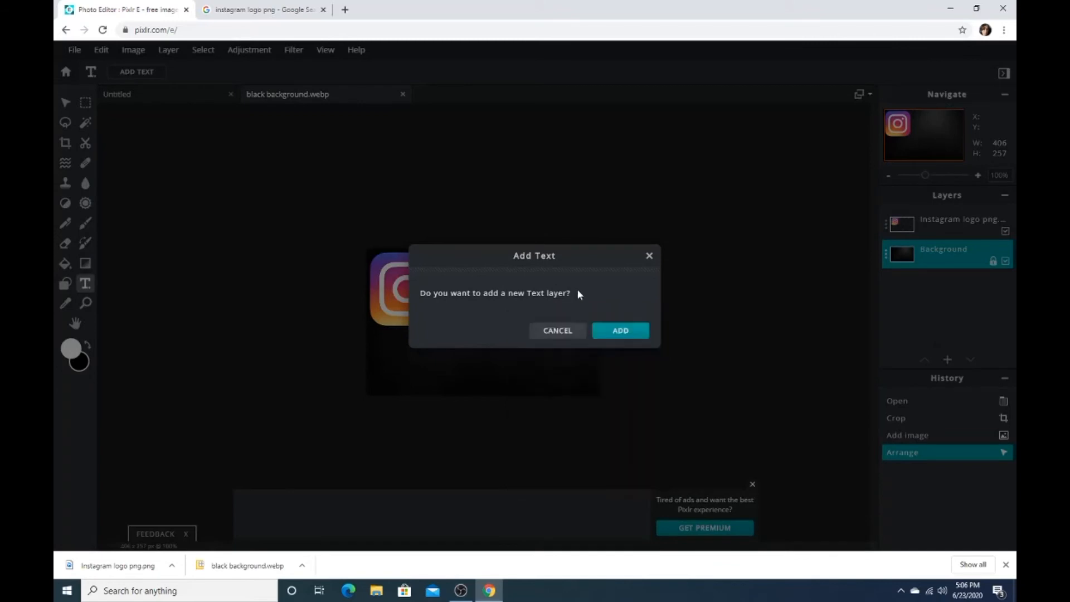
{"action": "left_click", "coordinate": [613, 331]}
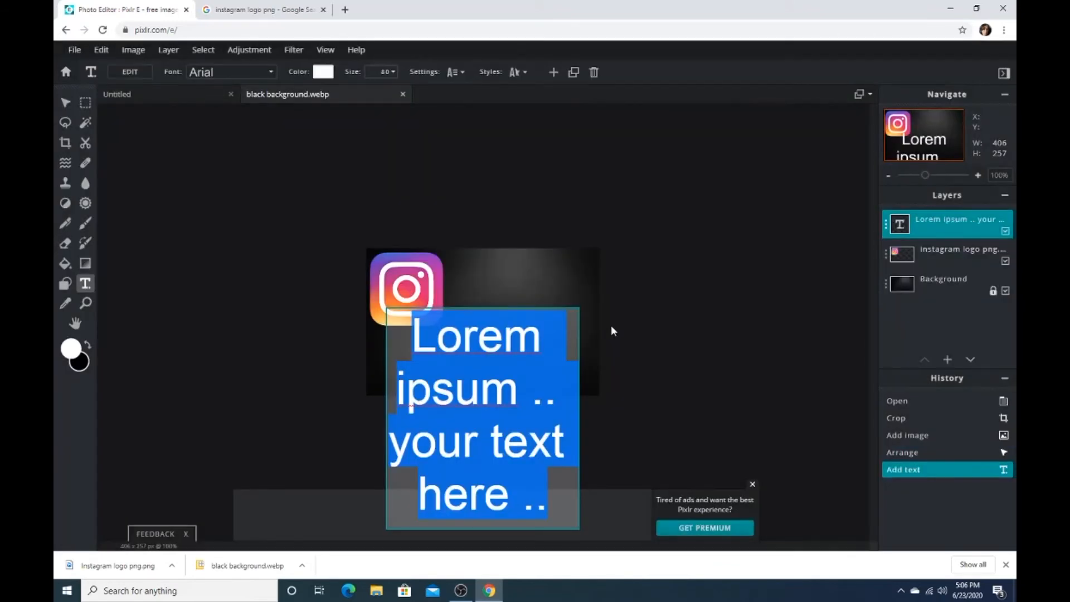
{"action": "key", "text": "BackSpace"}
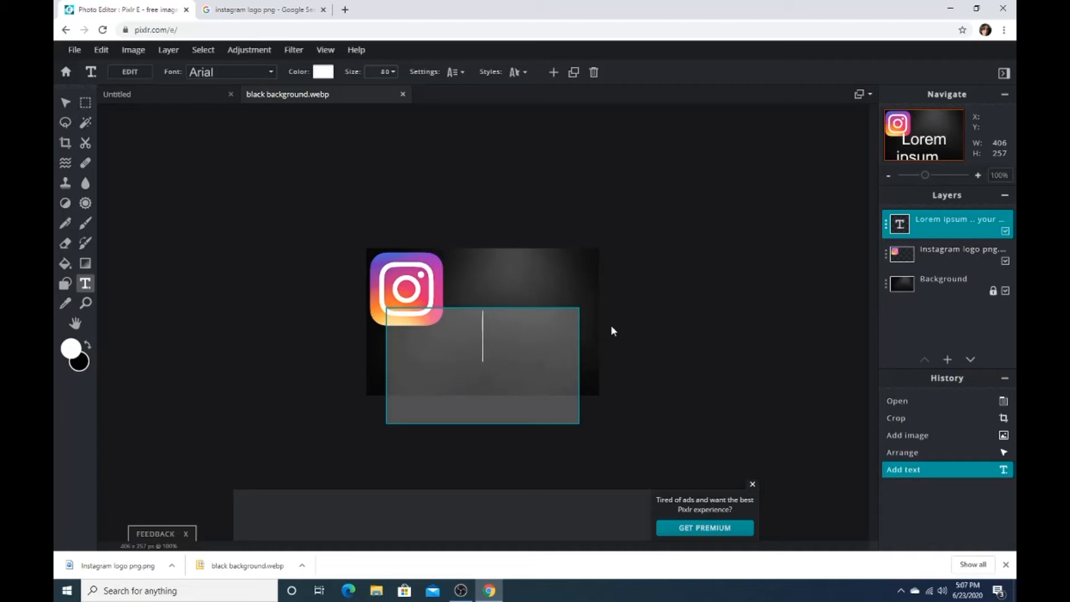
{"action": "type", "text": "FOLL"}
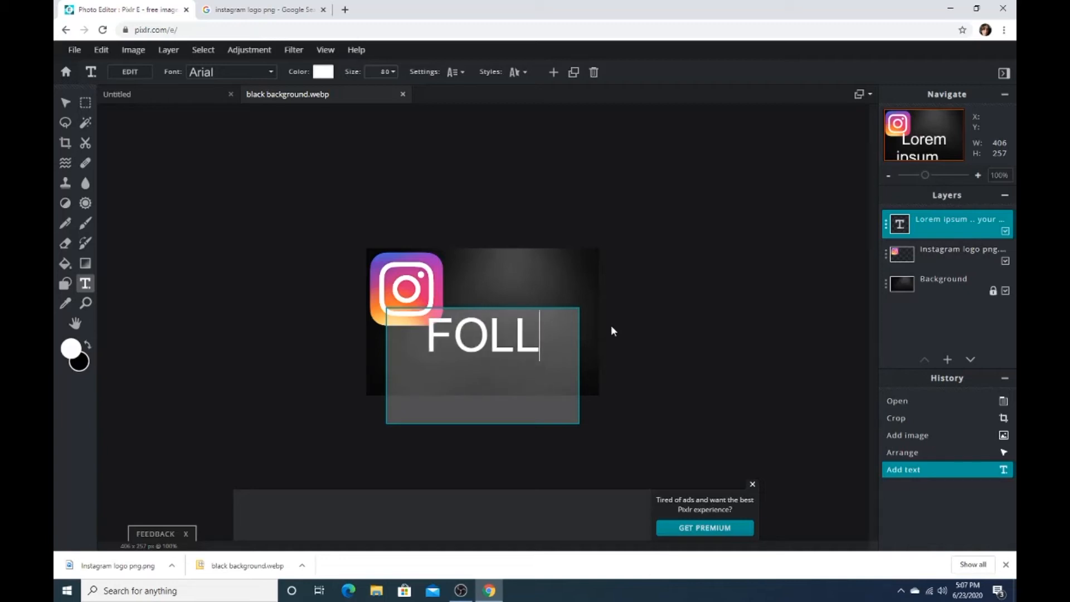
{"action": "type", "text": "OW ME"}
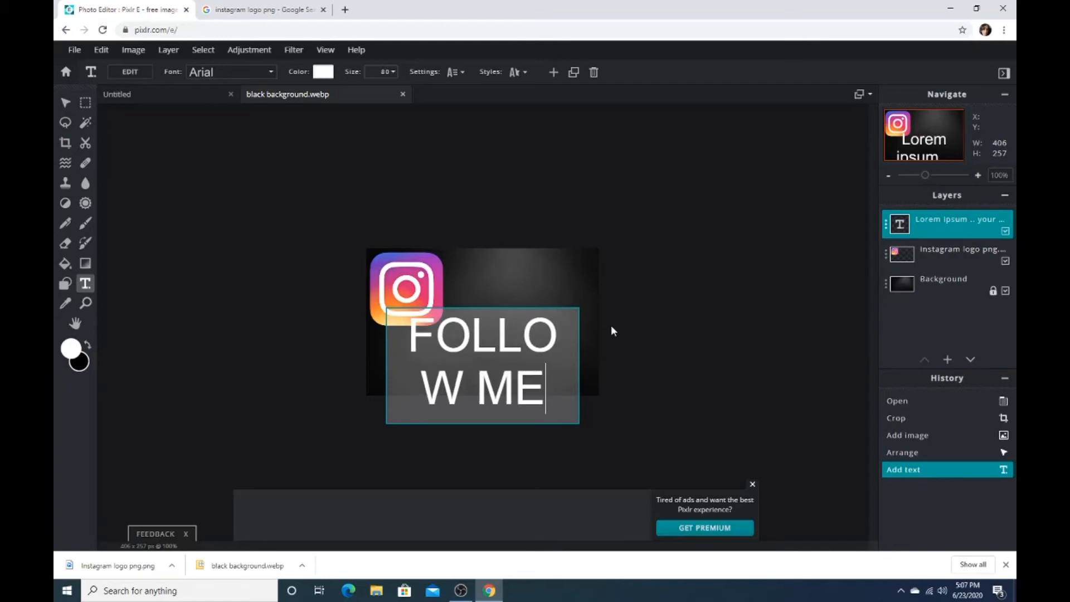
{"action": "type", "text": " ON I"}
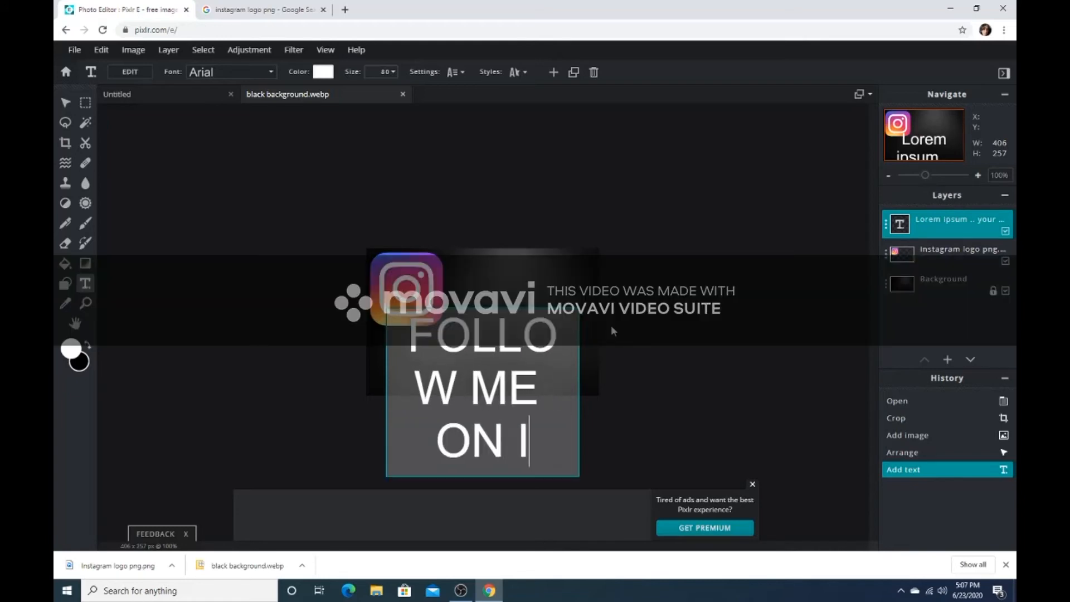
{"action": "type", "text": "NSTAGRAM"}
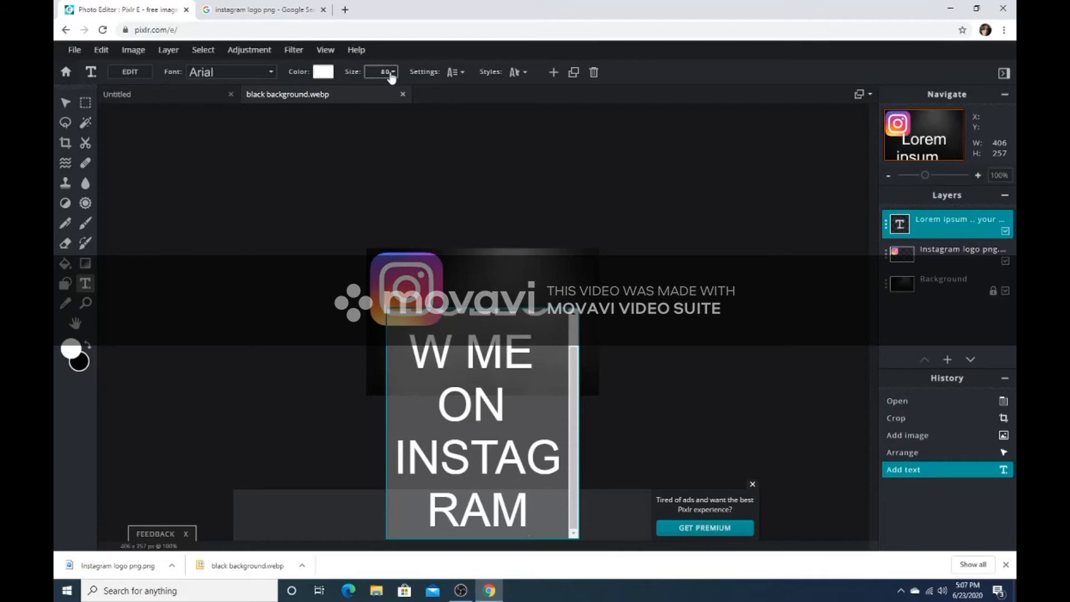
Step: Reduce the text size to 41 and move the text directly below the Instagram logo
{"action": "left_click", "coordinate": [392, 72]}
{"action": "left_click", "coordinate": [391, 72]}
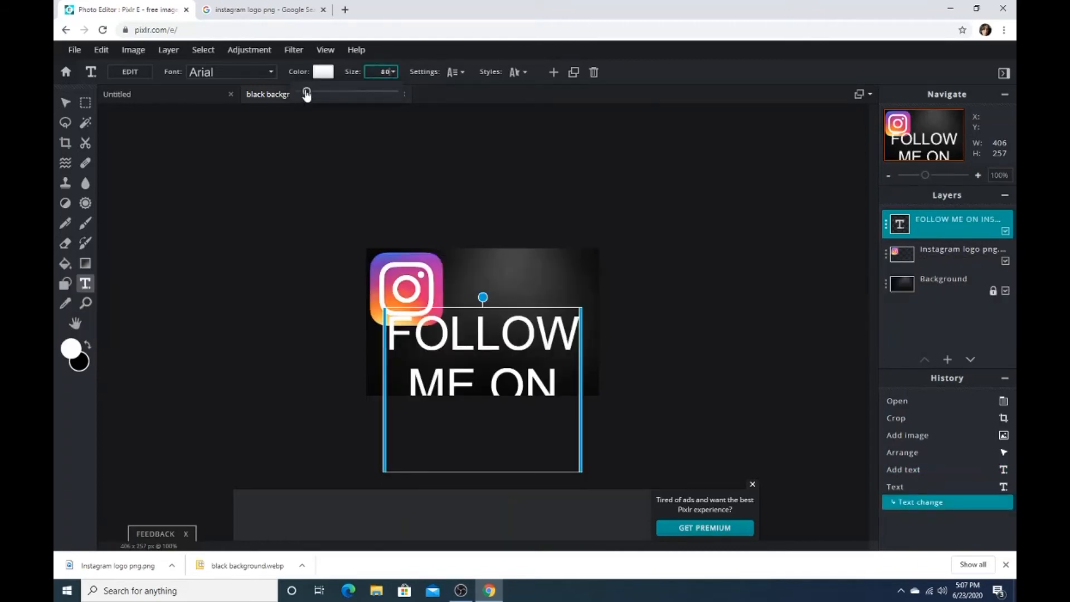
{"action": "left_click_drag", "start_coordinate": [306, 93], "coordinate": [304, 93]}
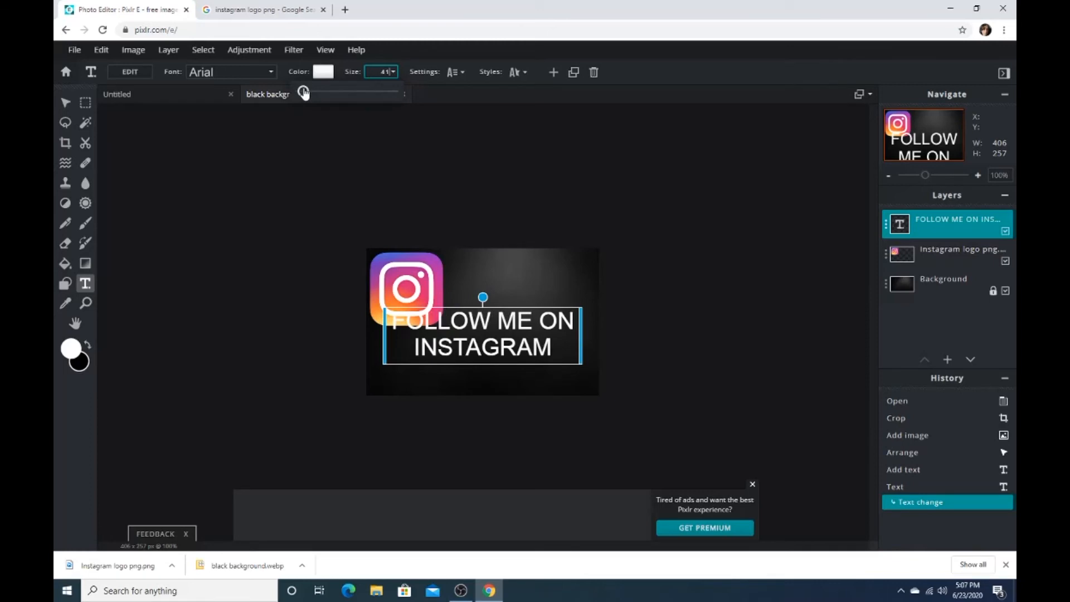
{"action": "left_click", "coordinate": [524, 340]}
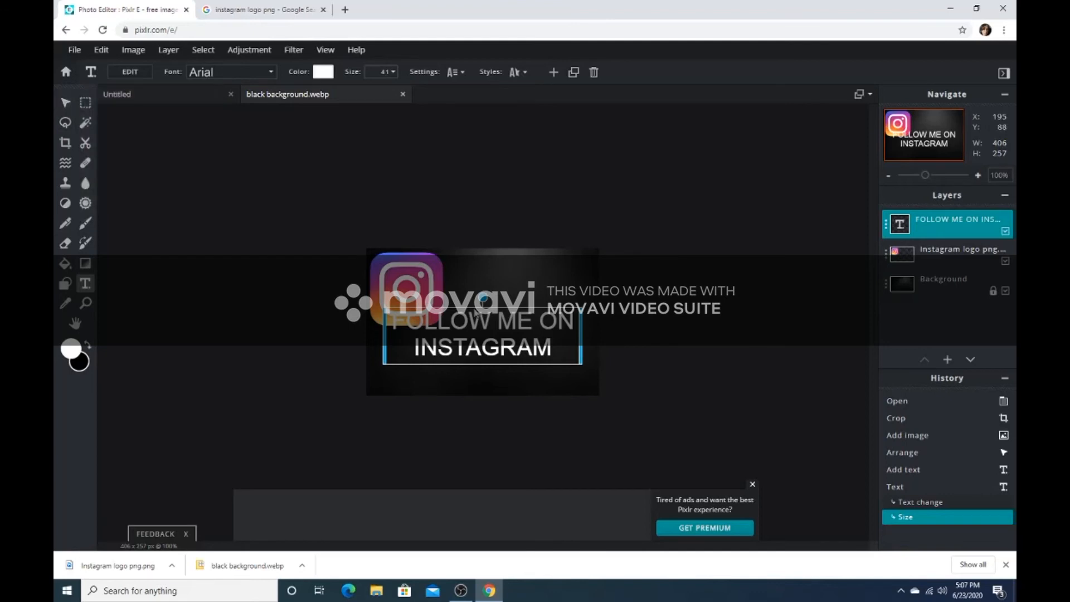
{"action": "left_click_drag", "start_coordinate": [495, 351], "coordinate": [475, 374]}
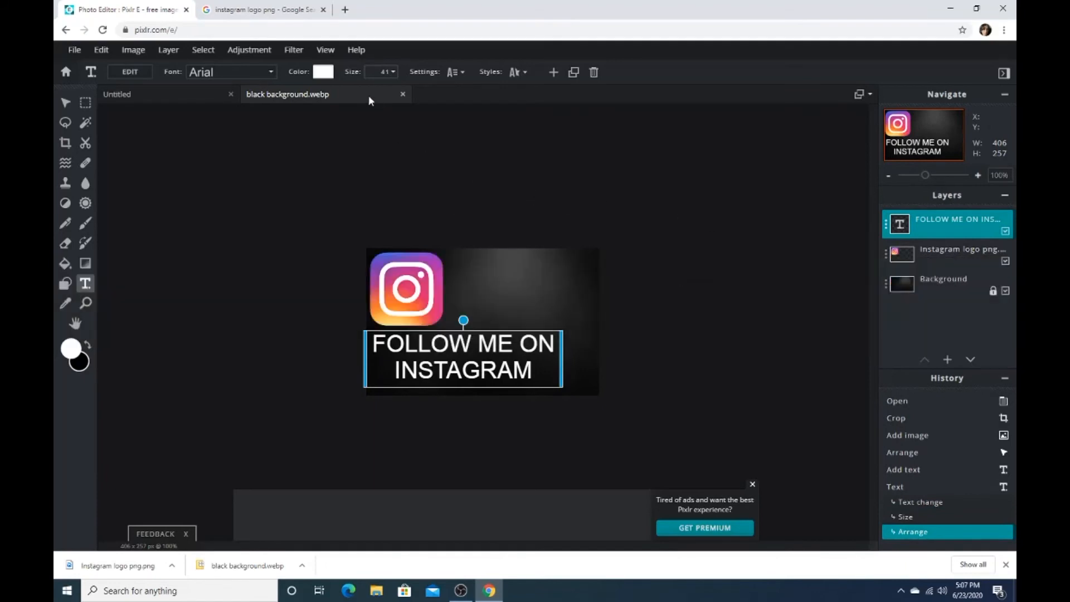
Step: Change the colour of the "FOLLOW ME ON INSTAGRAM" text to bright red, #FF0004
{"action": "left_click", "coordinate": [322, 71]}
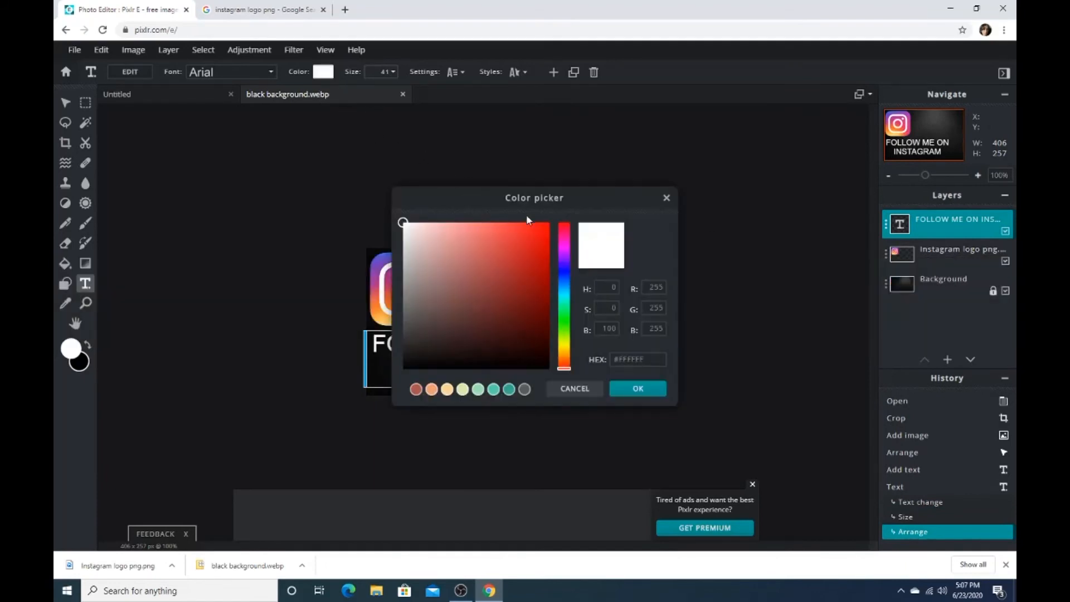
{"action": "left_click", "coordinate": [564, 224]}
{"action": "left_click_drag", "start_coordinate": [537, 223], "coordinate": [558, 219]}
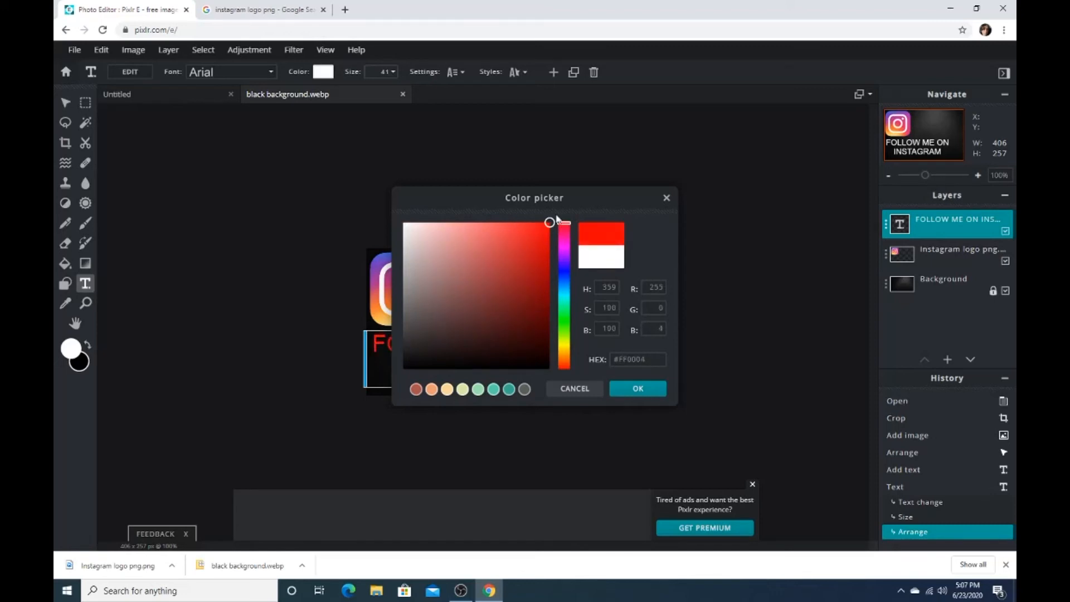
{"action": "left_click", "coordinate": [657, 393]}
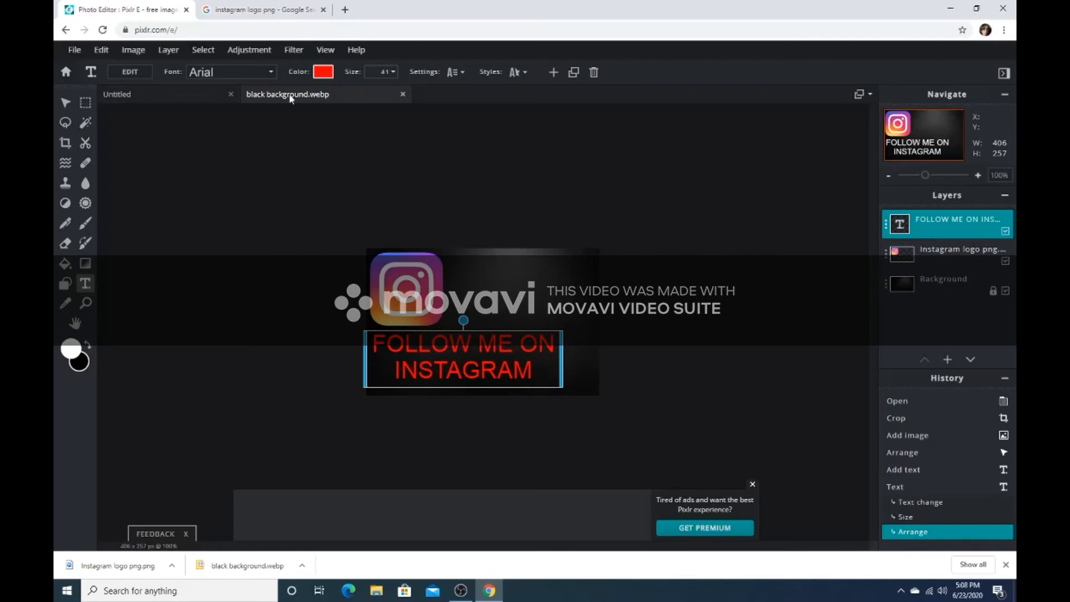
Step: Change the font of the "FOLLOW ME ON INSTAGRAM" text to Aberus and nudge the text slightly down below the logo
{"action": "left_click", "coordinate": [267, 80]}
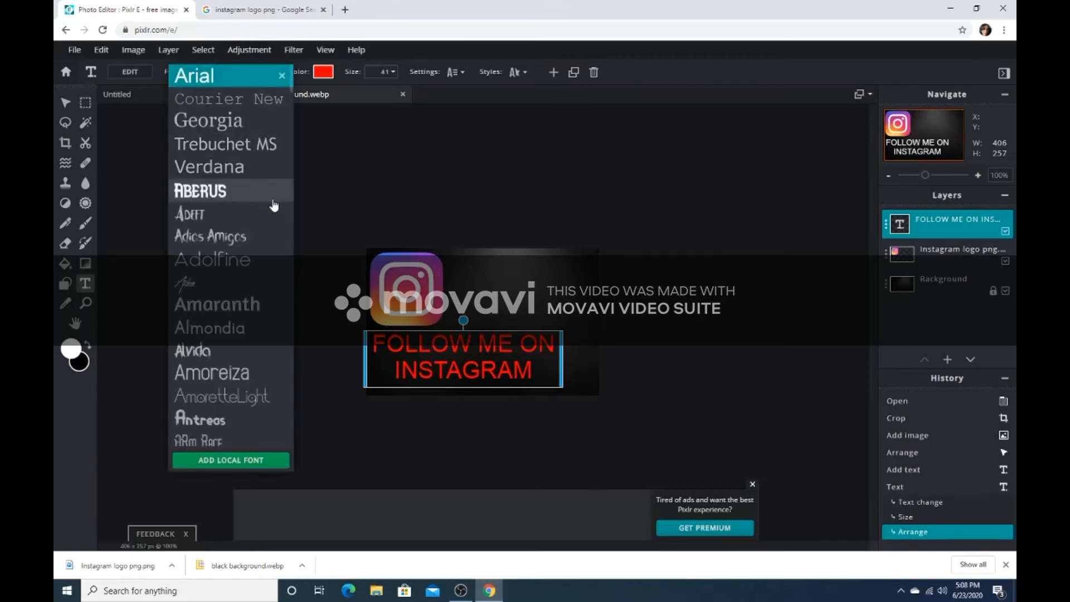
{"action": "scroll", "coordinate": [250, 210], "scroll_direction": "down", "scroll_amount": 2}
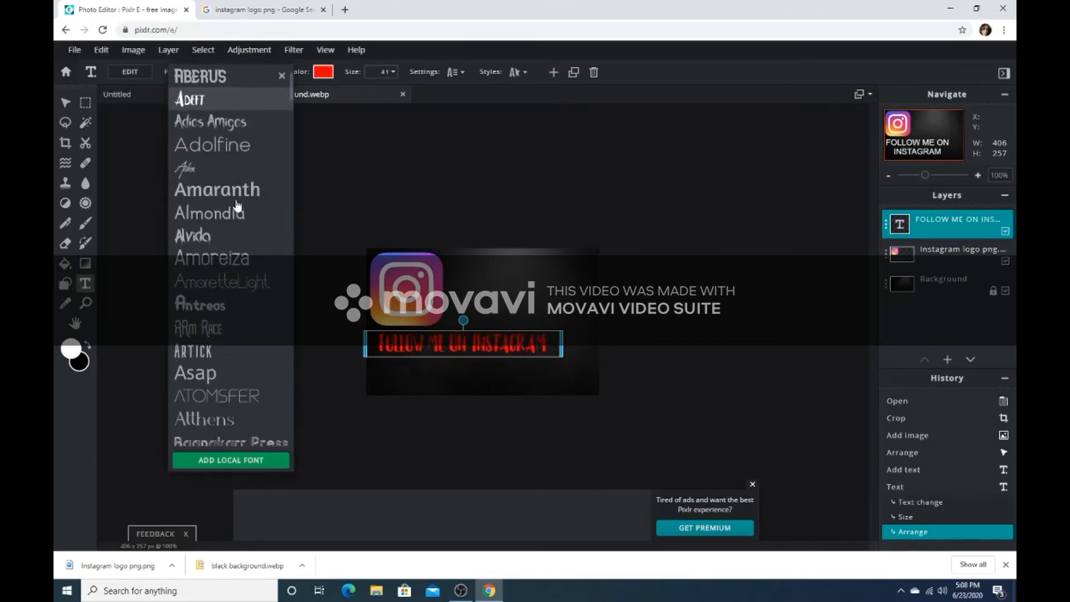
{"action": "scroll", "coordinate": [245, 204], "scroll_direction": "up", "scroll_amount": 1}
{"action": "scroll", "coordinate": [239, 204], "scroll_direction": "up", "scroll_amount": 1}
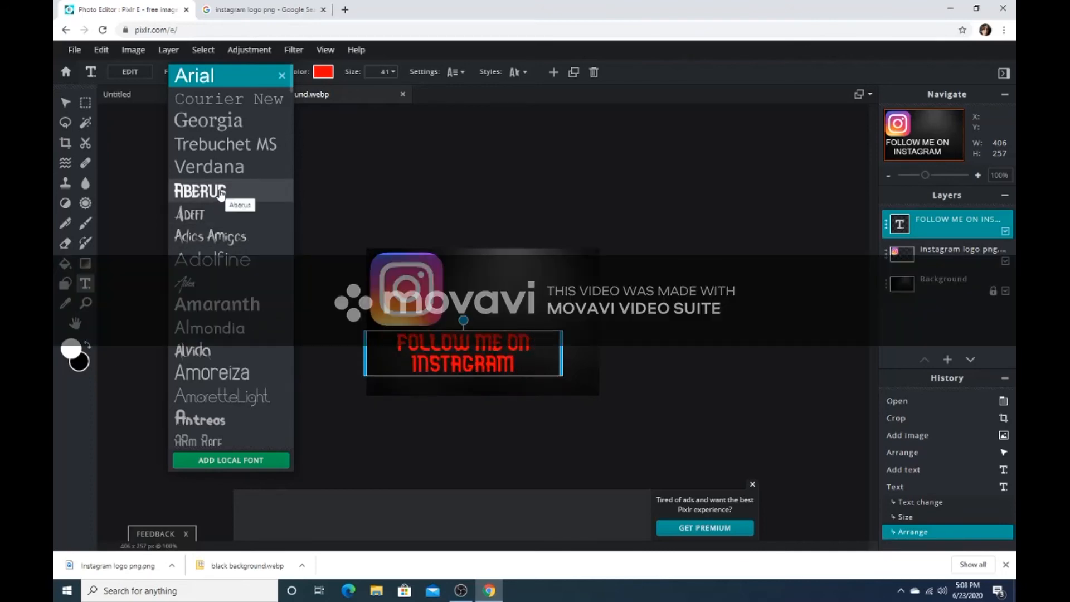
{"action": "left_click", "coordinate": [221, 193]}
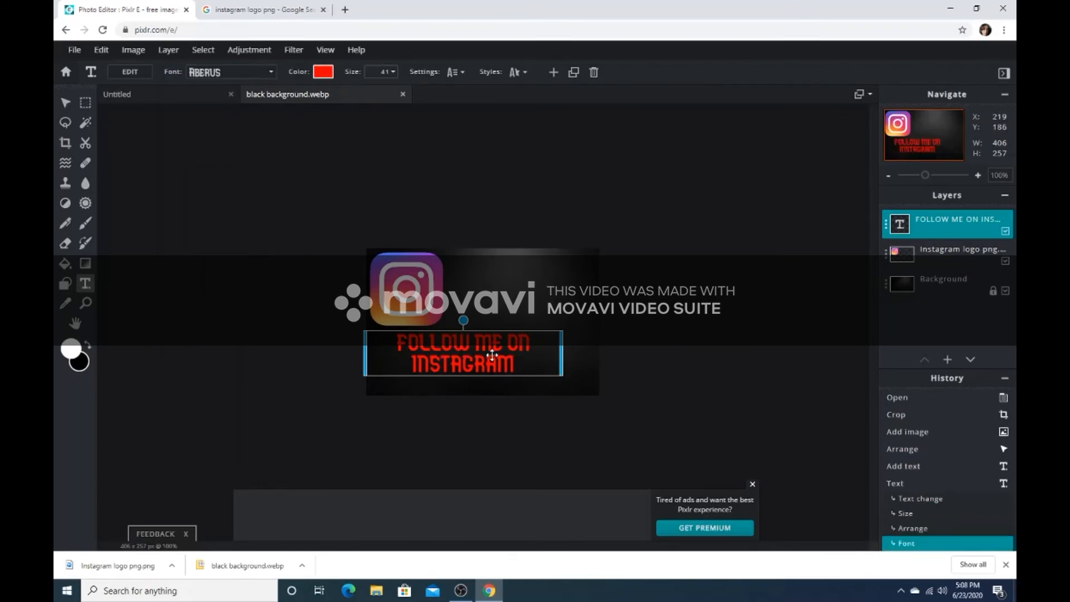
{"action": "mouse_move", "coordinate": [492, 355]}
{"action": "left_mouse_down"}
{"action": "mouse_move", "coordinate": [491, 365]}
{"action": "mouse_move", "coordinate": [503, 353]}
{"action": "left_mouse_up"}
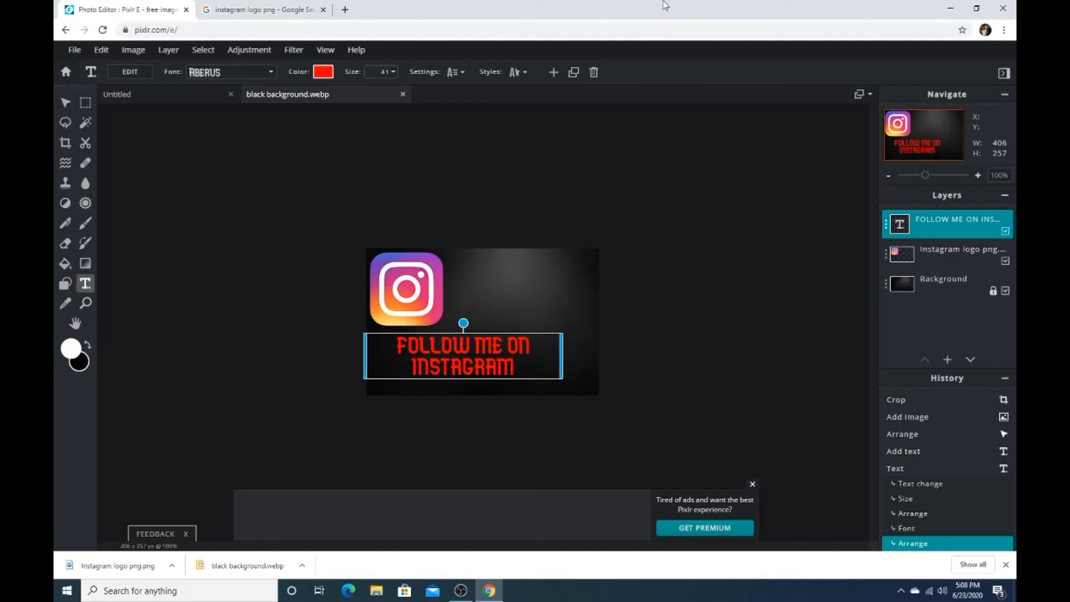
Step: Save the finished graphic to the computer as a JPG image named "Testing"
{"action": "left_click", "coordinate": [76, 50]}
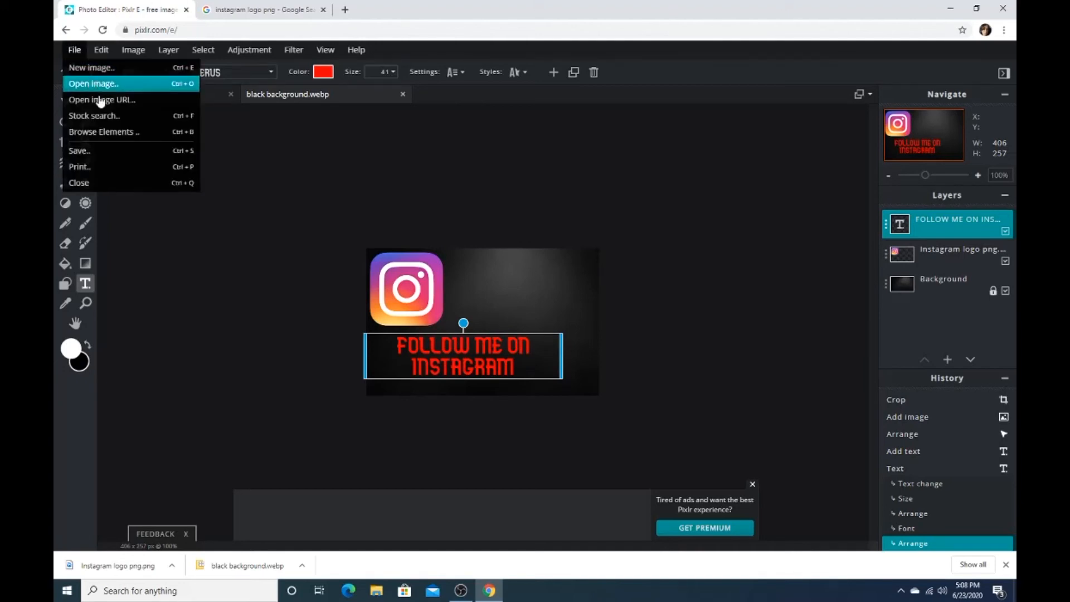
{"action": "left_click", "coordinate": [92, 150]}
{"action": "left_click", "coordinate": [612, 219]}
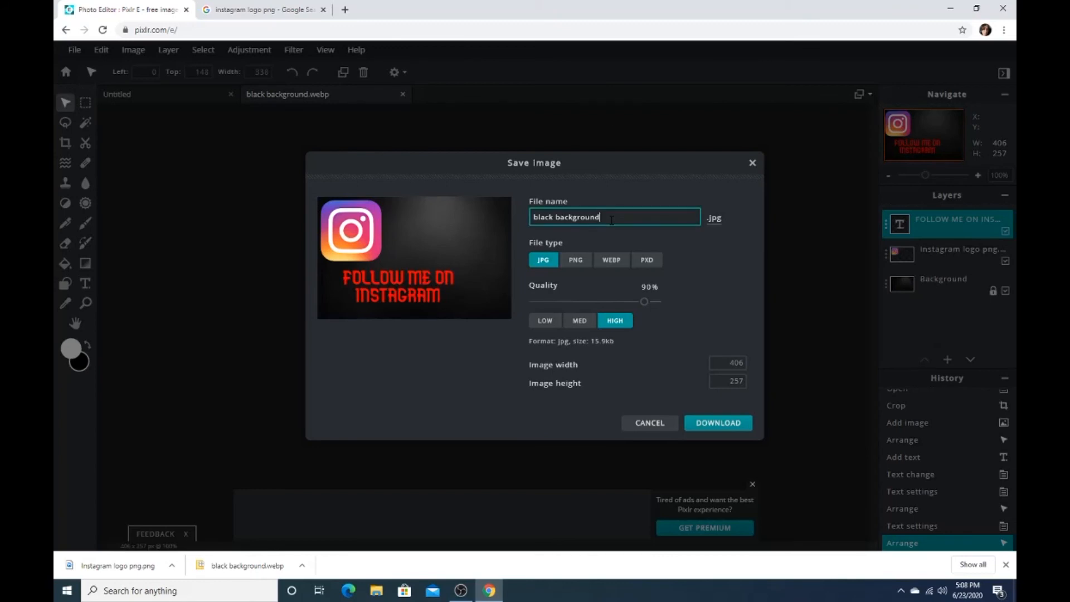
{"action": "key", "text": "BackSpace"}
{"action": "key", "text": "BackSpace"}
{"action": "key", "text": "BackSpace"}
{"action": "key", "text": "BackSpace"}
{"action": "key", "text": "BackSpace"}
{"action": "key", "text": "BackSpace"}
{"action": "key", "text": "BackSpace"}
{"action": "key", "text": "BackSpace"}
{"action": "key", "text": "BackSpace"}
{"action": "key", "text": "BackSpace"}
{"action": "key", "text": "BackSpace"}
{"action": "key", "text": "BackSpace"}
{"action": "key", "text": "BackSpace"}
{"action": "key", "text": "BackSpace"}
{"action": "key", "text": "BackSpace"}
{"action": "key", "text": "BackSpace"}
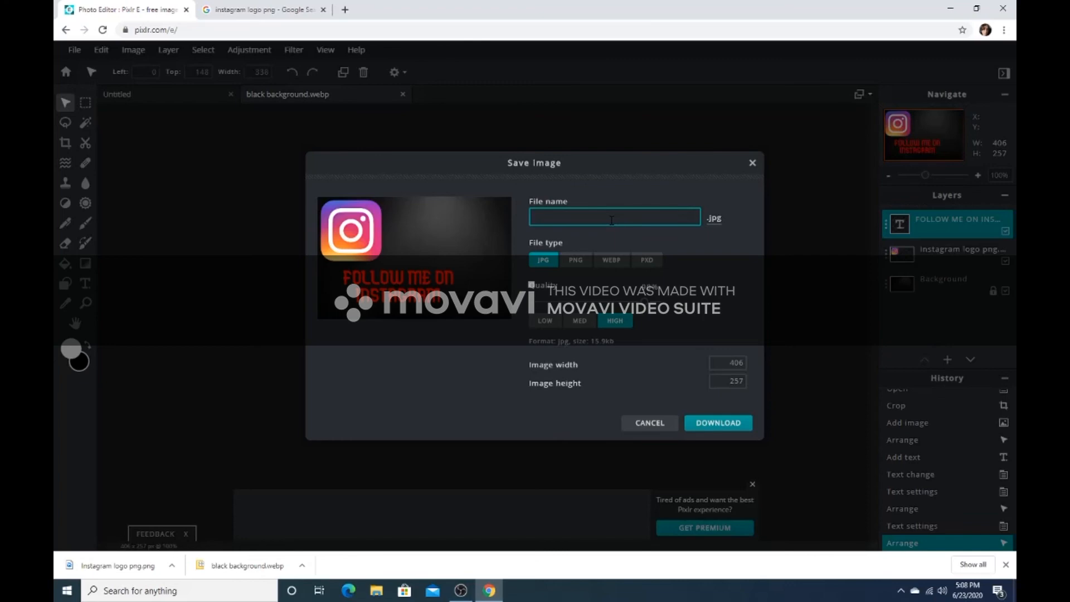
{"action": "type", "text": "tuto"}
{"action": "key", "text": "BackSpace"}
{"action": "key", "text": "BackSpace"}
{"action": "key", "text": "BackSpace"}
{"action": "key", "text": "BackSpace"}
{"action": "type", "text": "Te"}
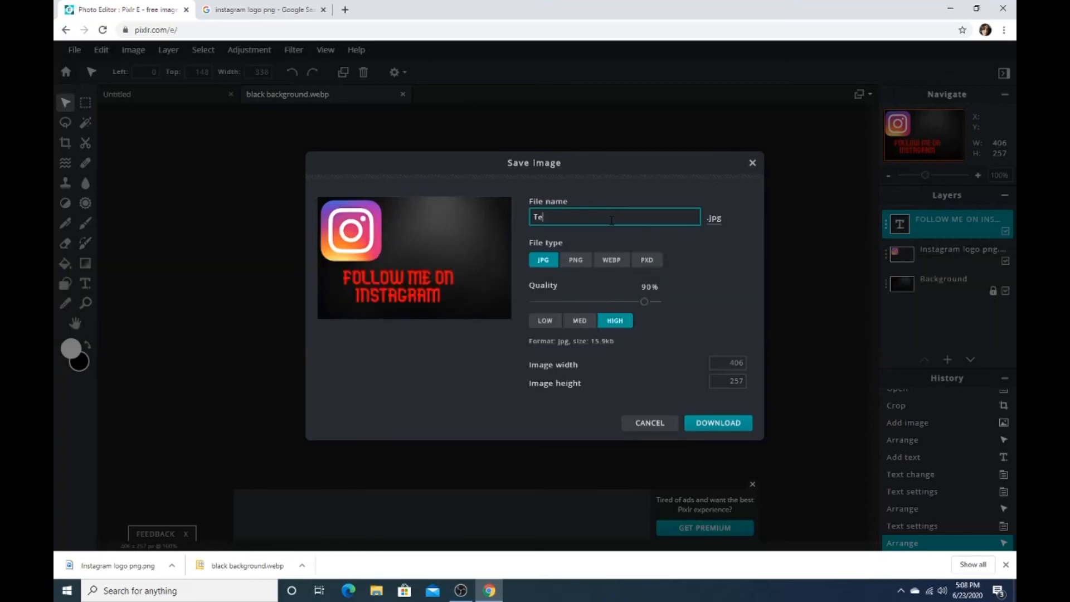
{"action": "type", "text": "sting"}
{"action": "left_click", "coordinate": [733, 424]}
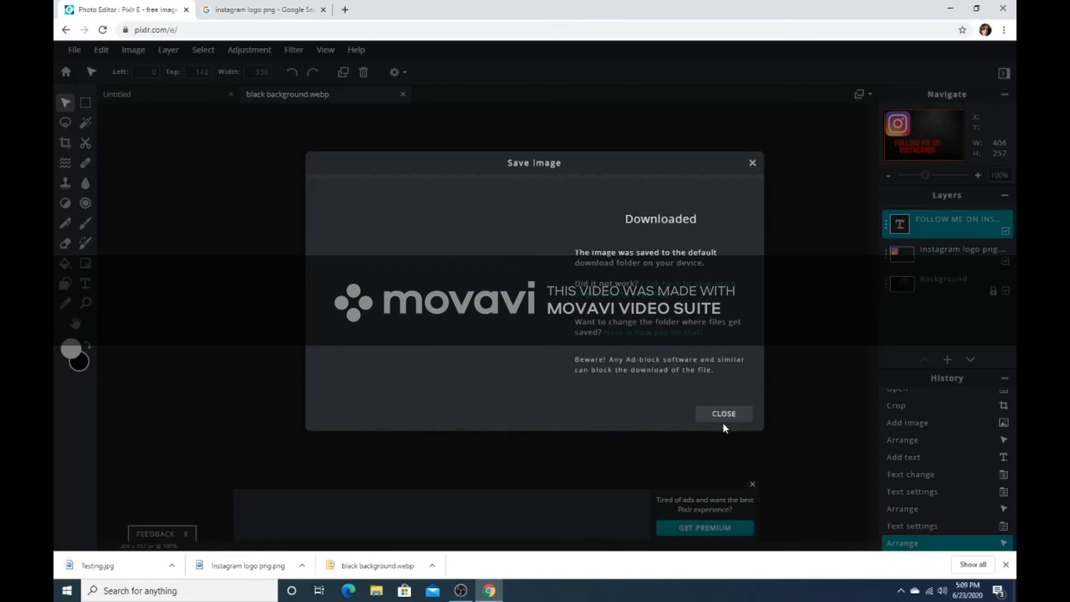
{"action": "left_click", "coordinate": [723, 415]}
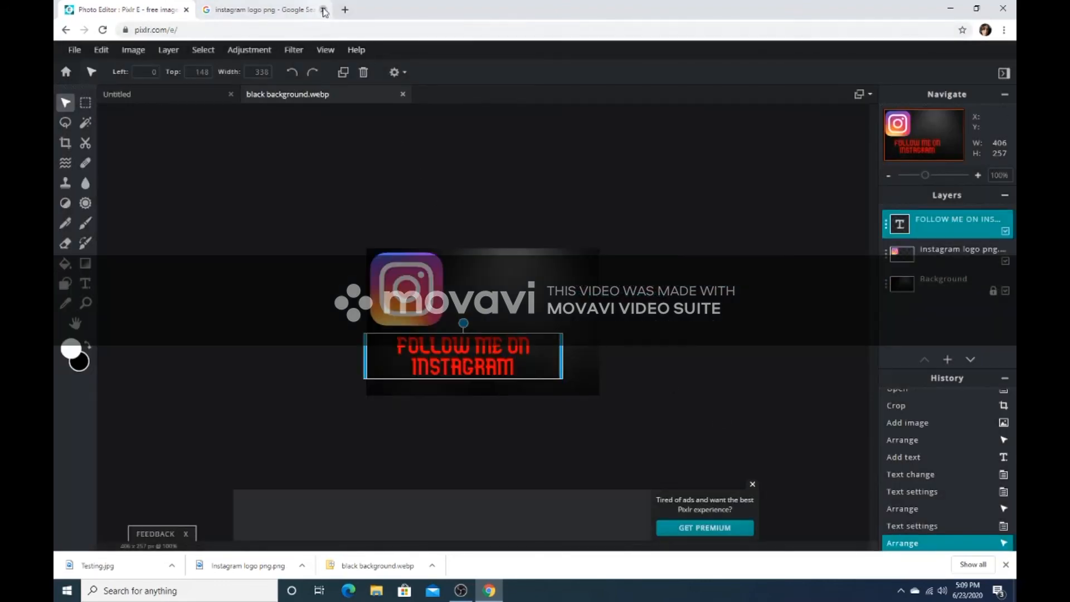
Step: Close the Instagram logo search page and the photo editor page to return to the desktop
{"action": "left_click", "coordinate": [323, 10]}
{"action": "left_click", "coordinate": [186, 10]}
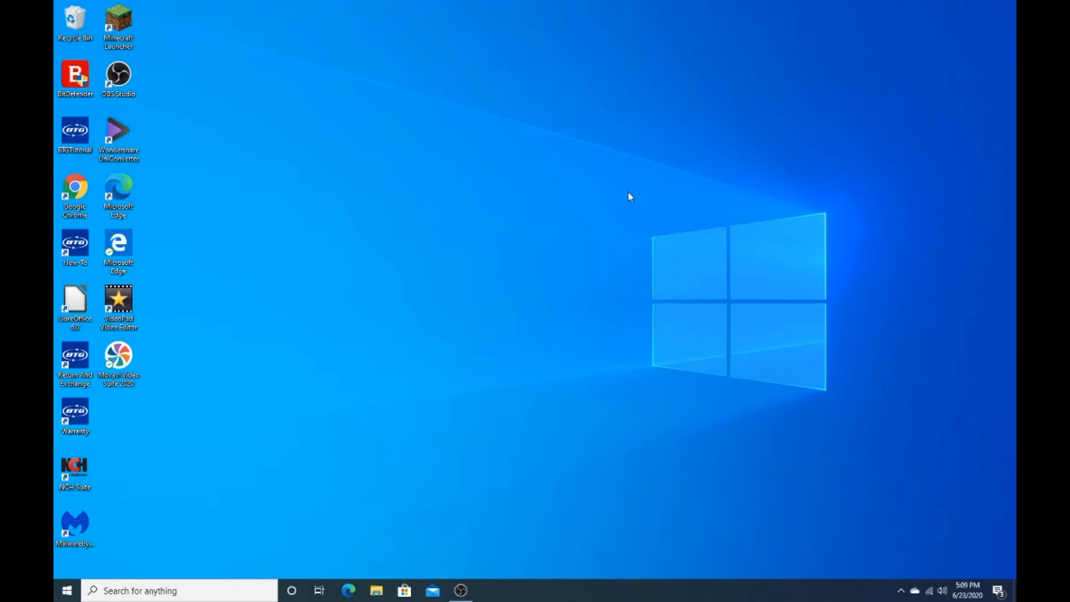